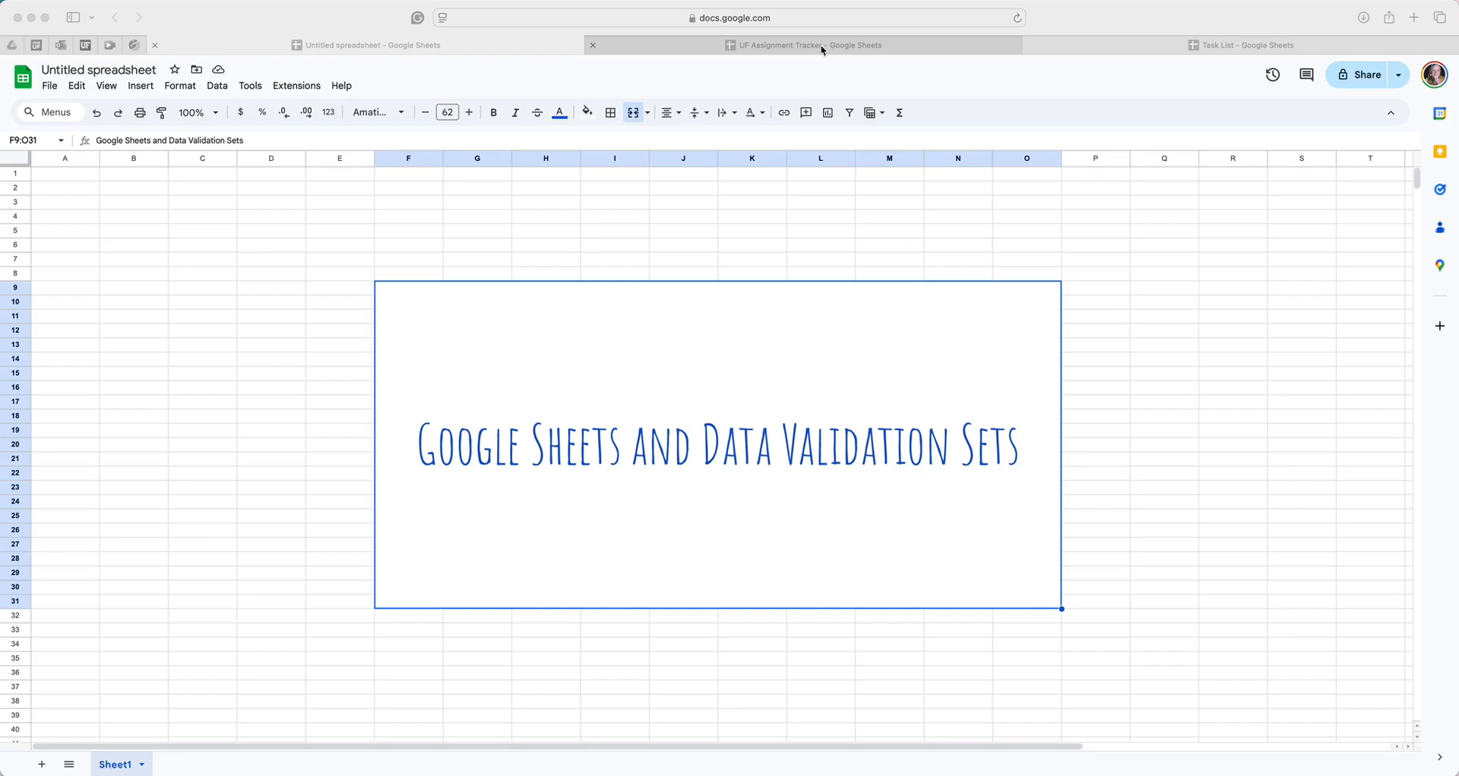
Step: Switch to the UF Assignment Tracker spreadsheet and examine the Assigned and Progress/Status dropdown options of the first task
left_click(821, 49)
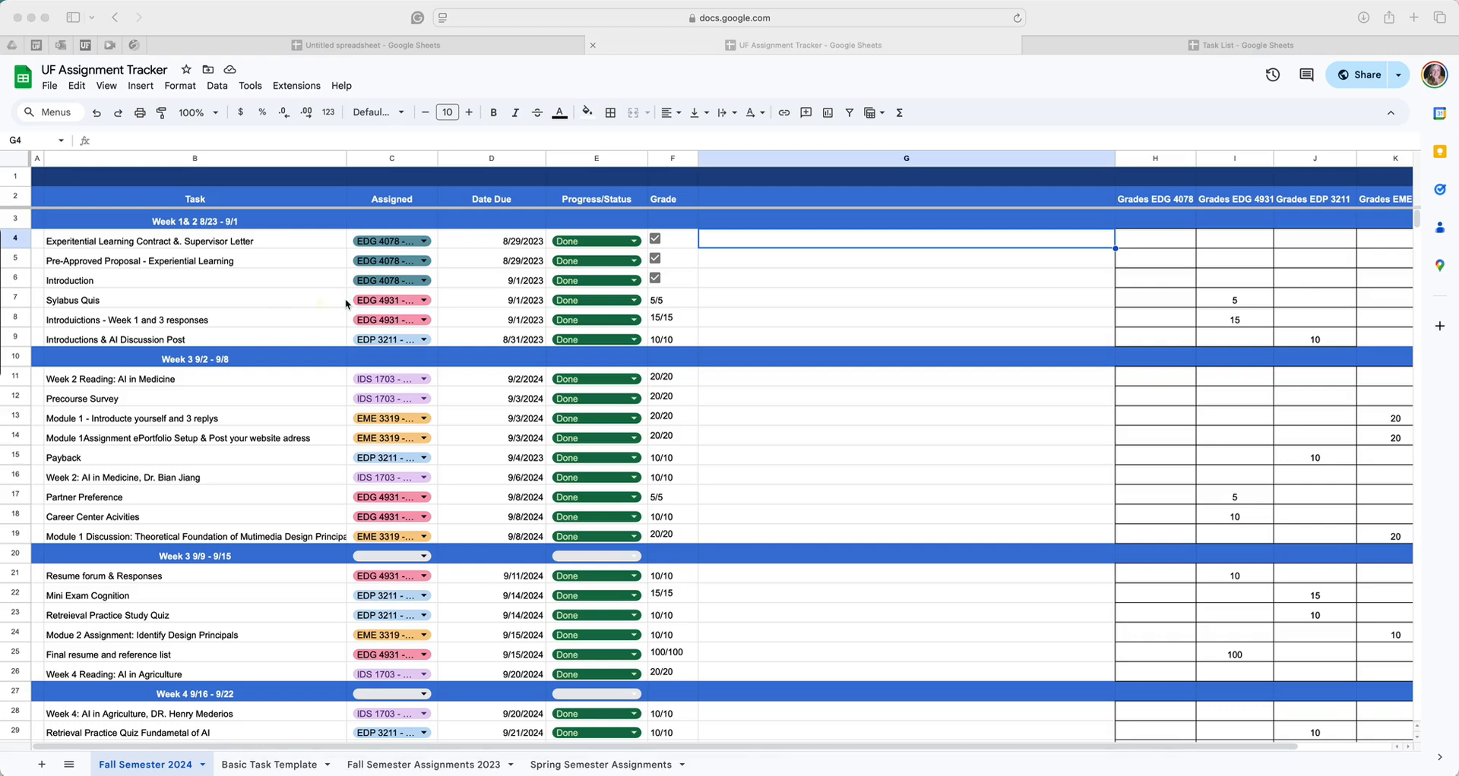
mouse_move(371, 348)
left_mouse_down()
mouse_move(443, 345)
mouse_move(448, 200)
mouse_move(336, 254)
mouse_move(371, 338)
mouse_move(433, 344)
left_mouse_up()
mouse_move(550, 351)
left_mouse_down()
mouse_move(536, 298)
mouse_move(600, 221)
mouse_move(636, 387)
mouse_move(550, 341)
left_mouse_up()
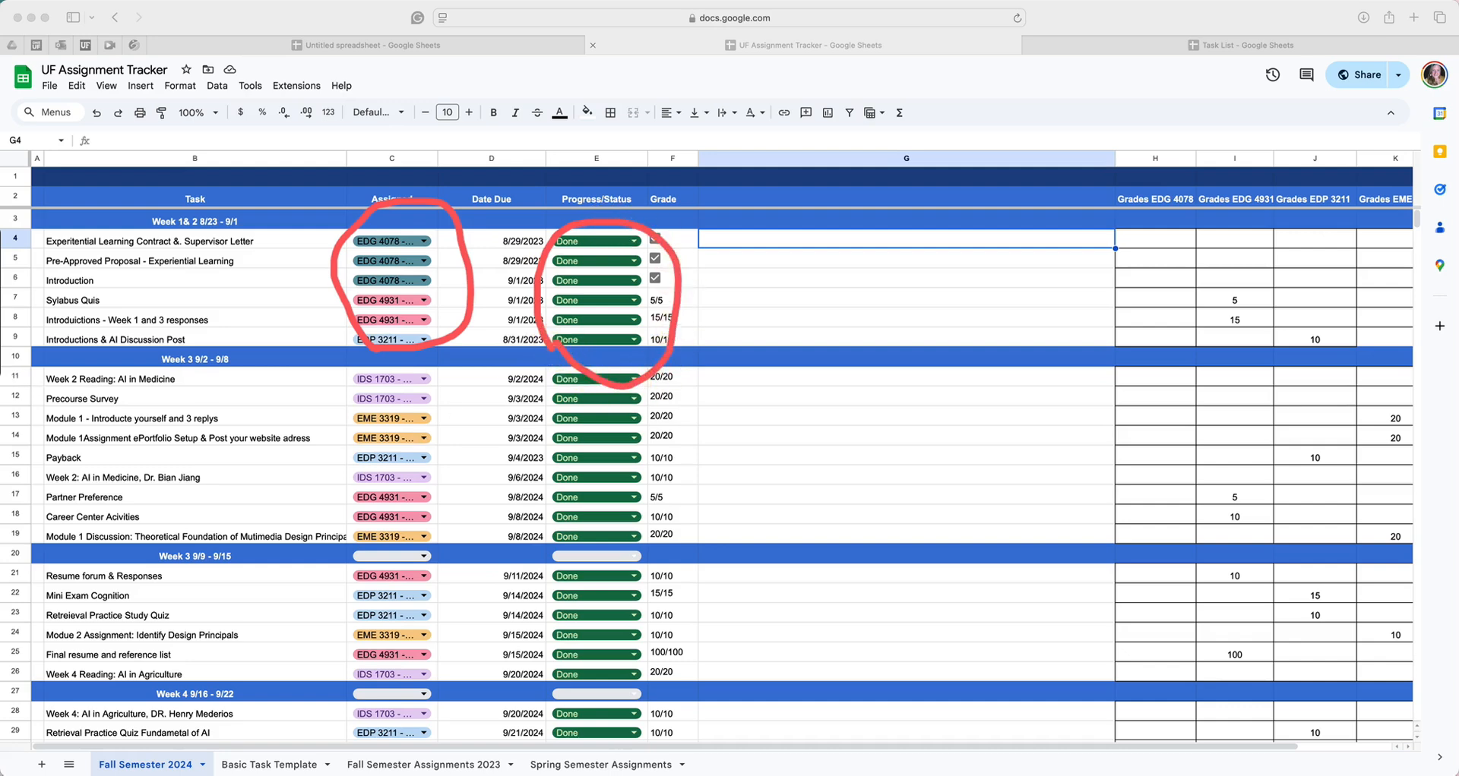
left_click(416, 240)
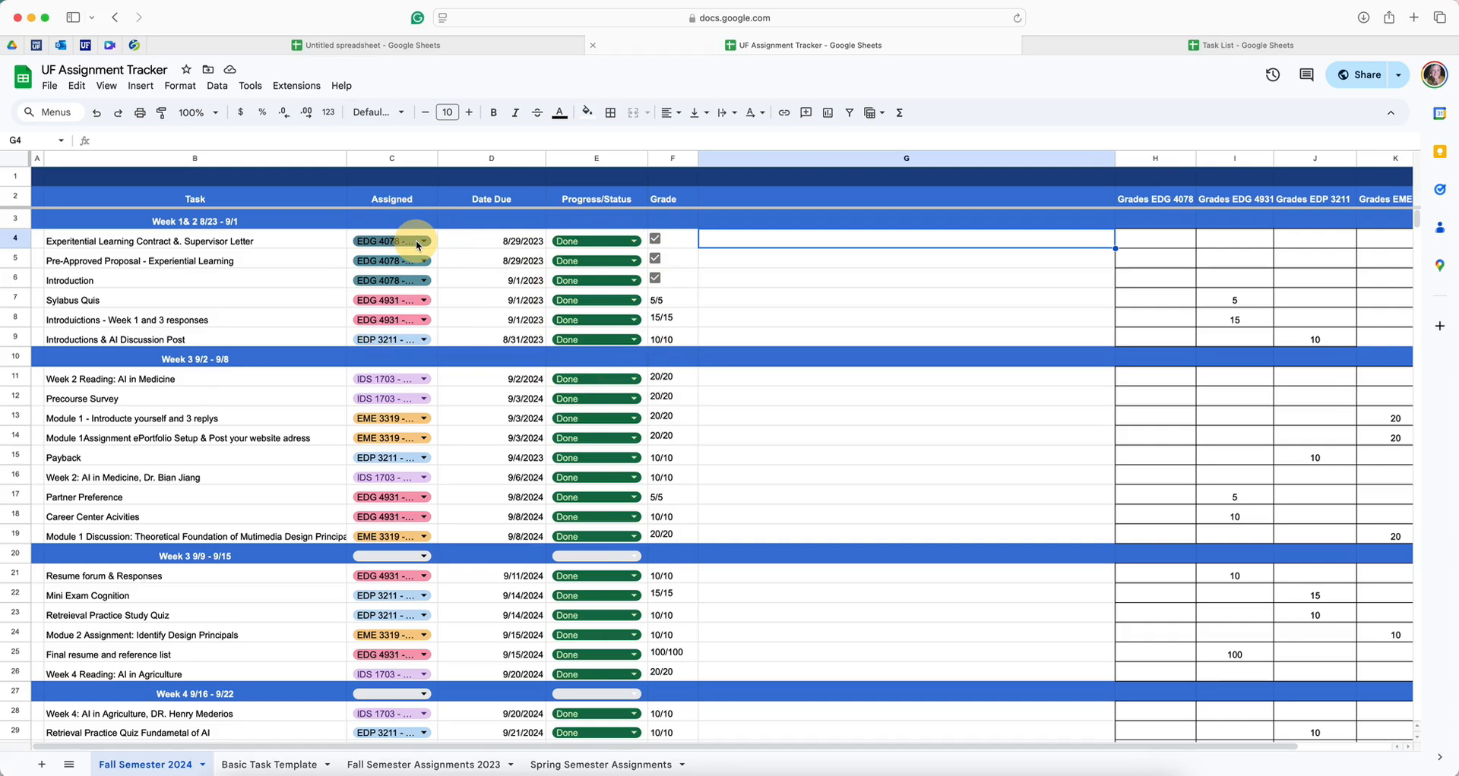
left_click(416, 240)
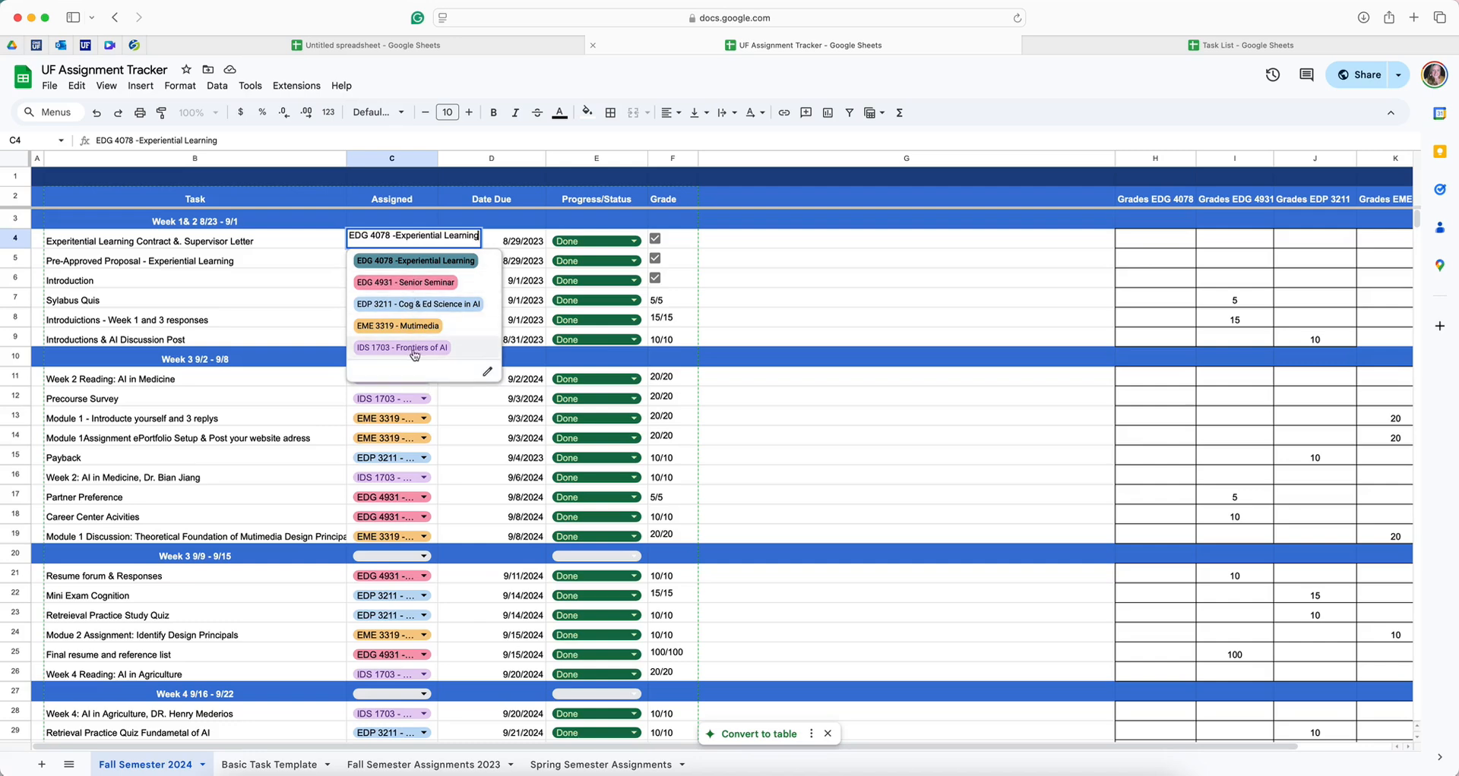
left_click(528, 241)
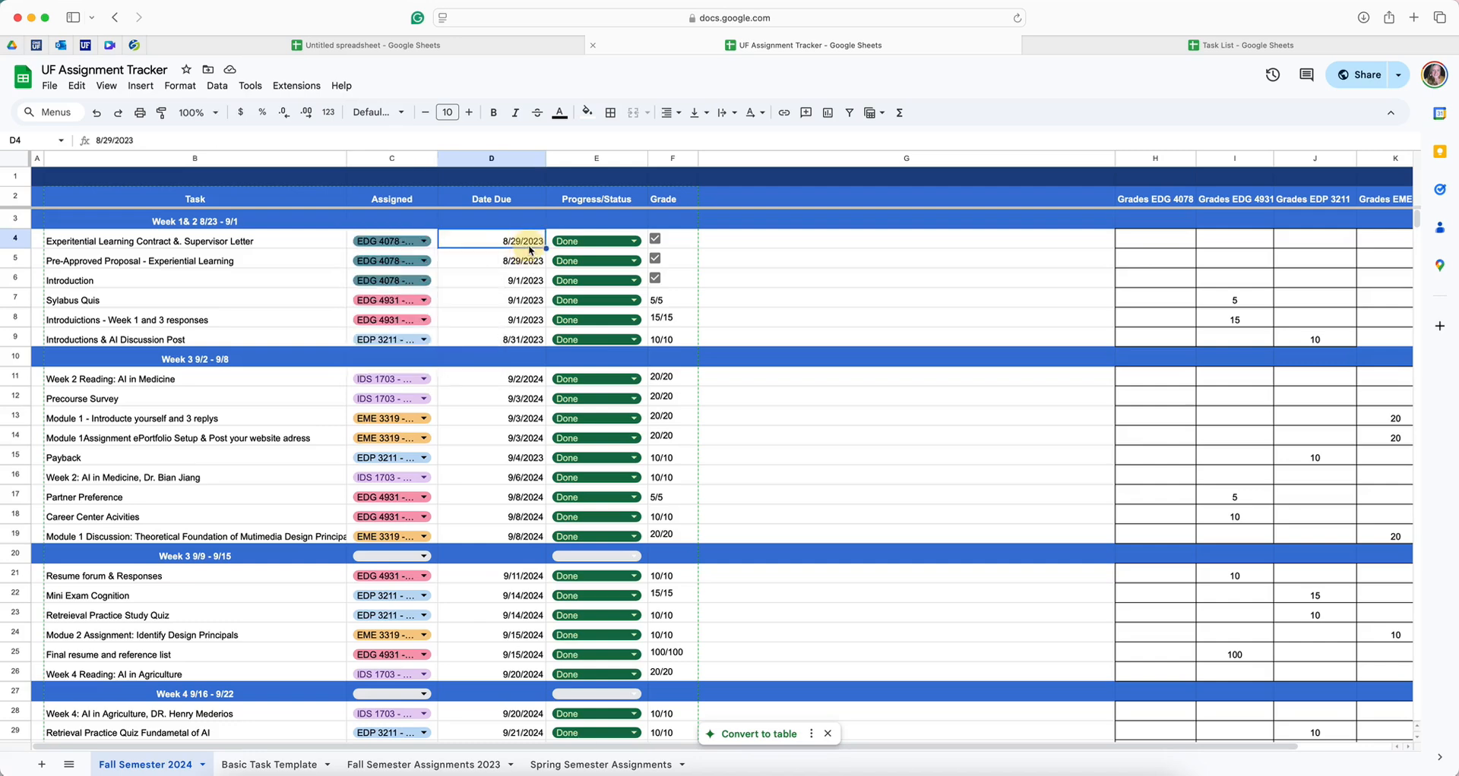
left_click(630, 242)
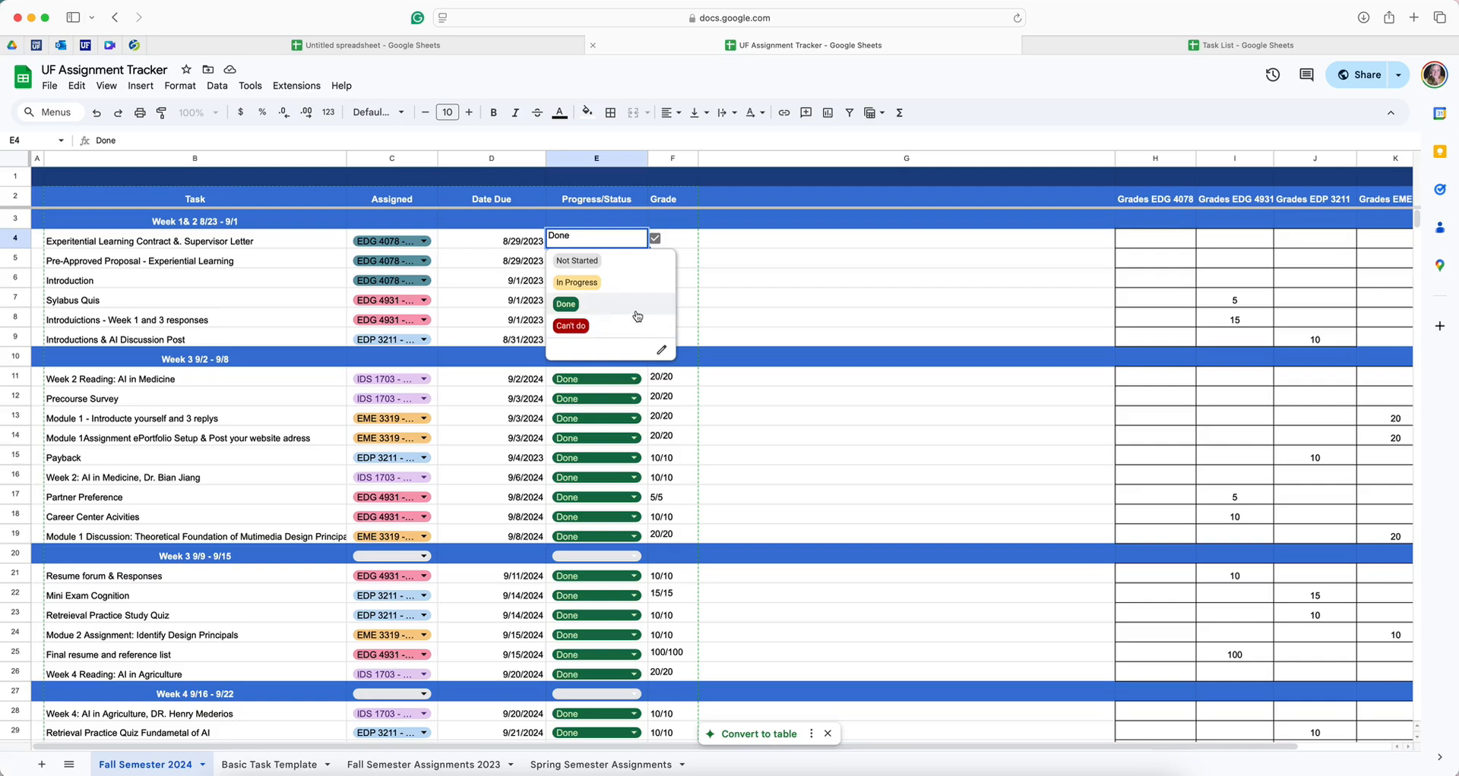
left_click(714, 282)
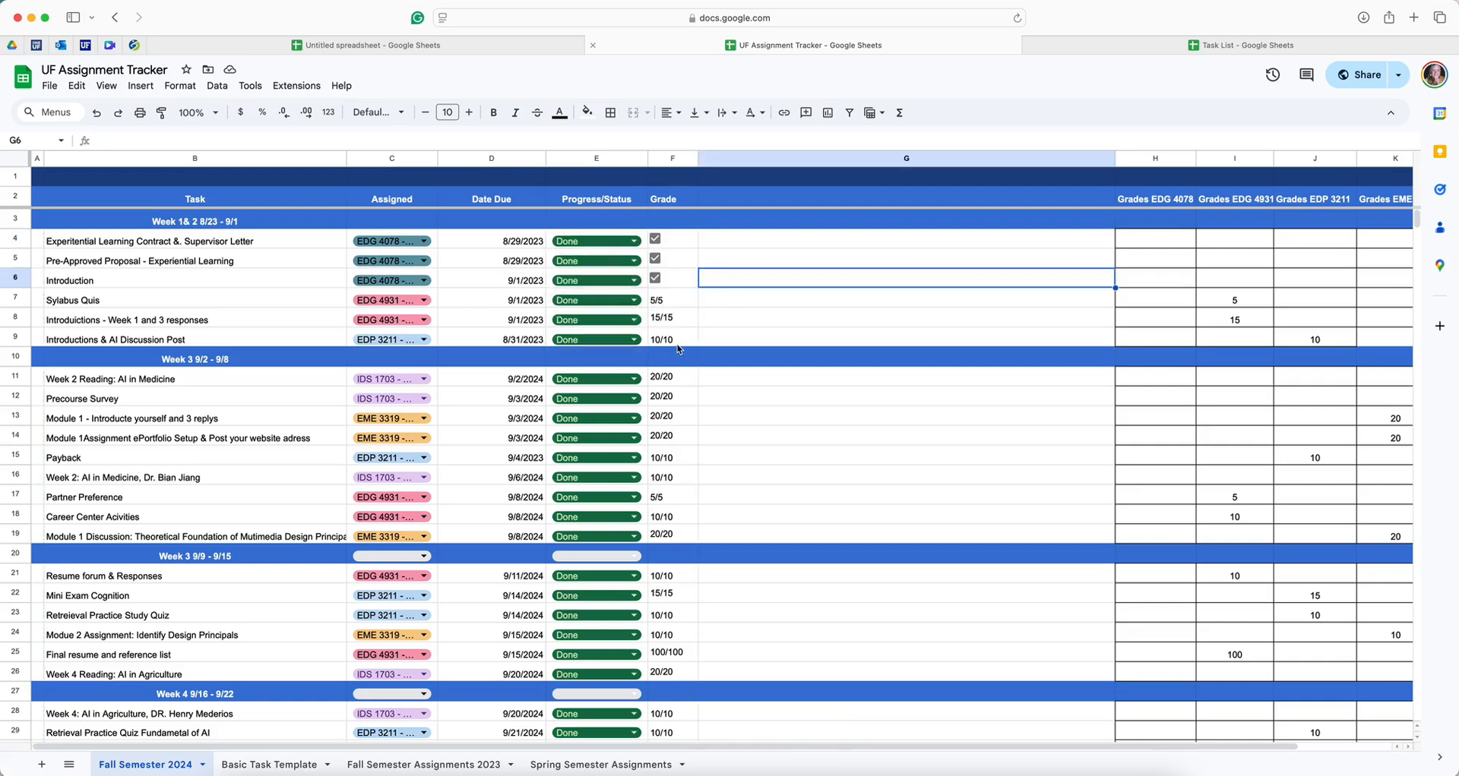
Step: In the Task List spreadsheet, add a data validation rule to the whole Assigned To column
left_click(1110, 46)
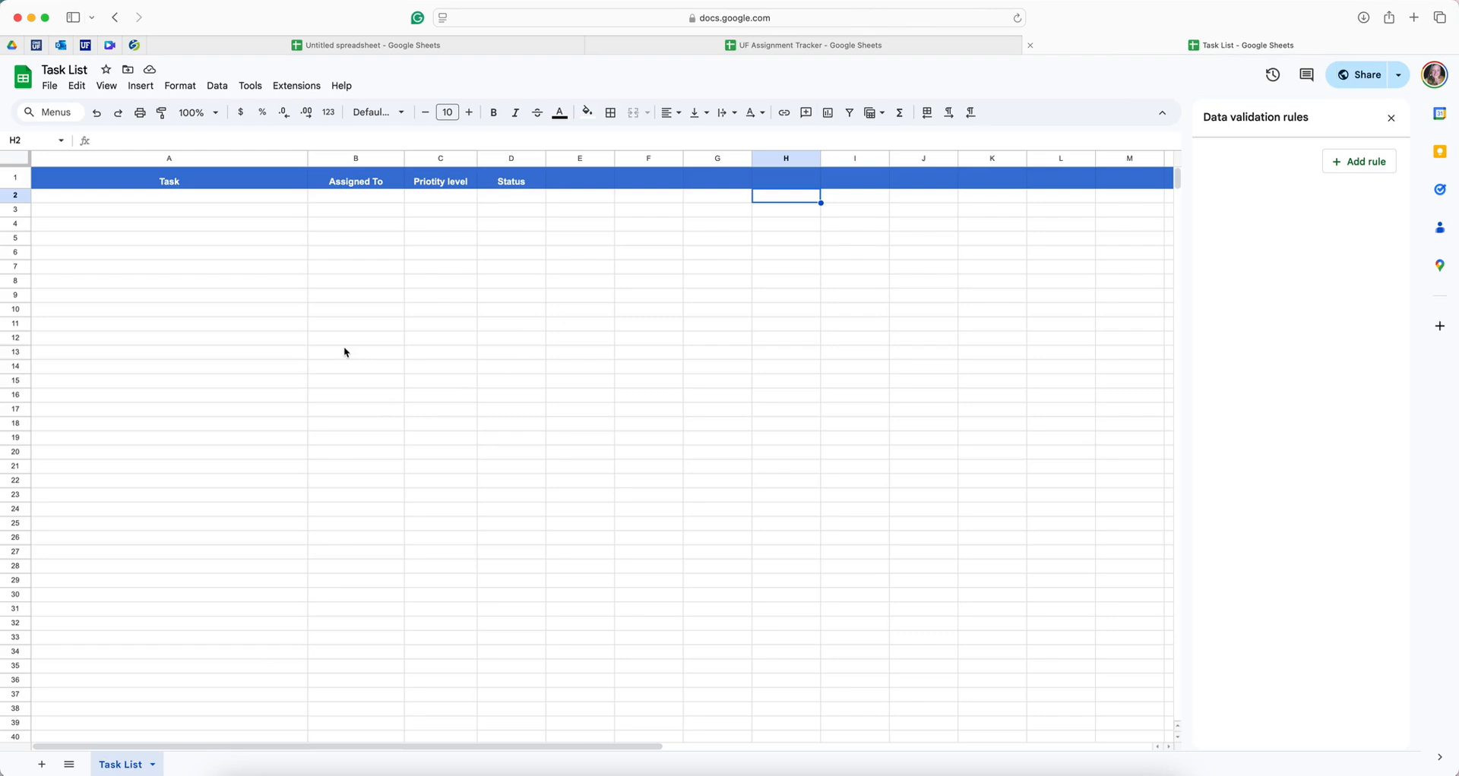
left_click(379, 158)
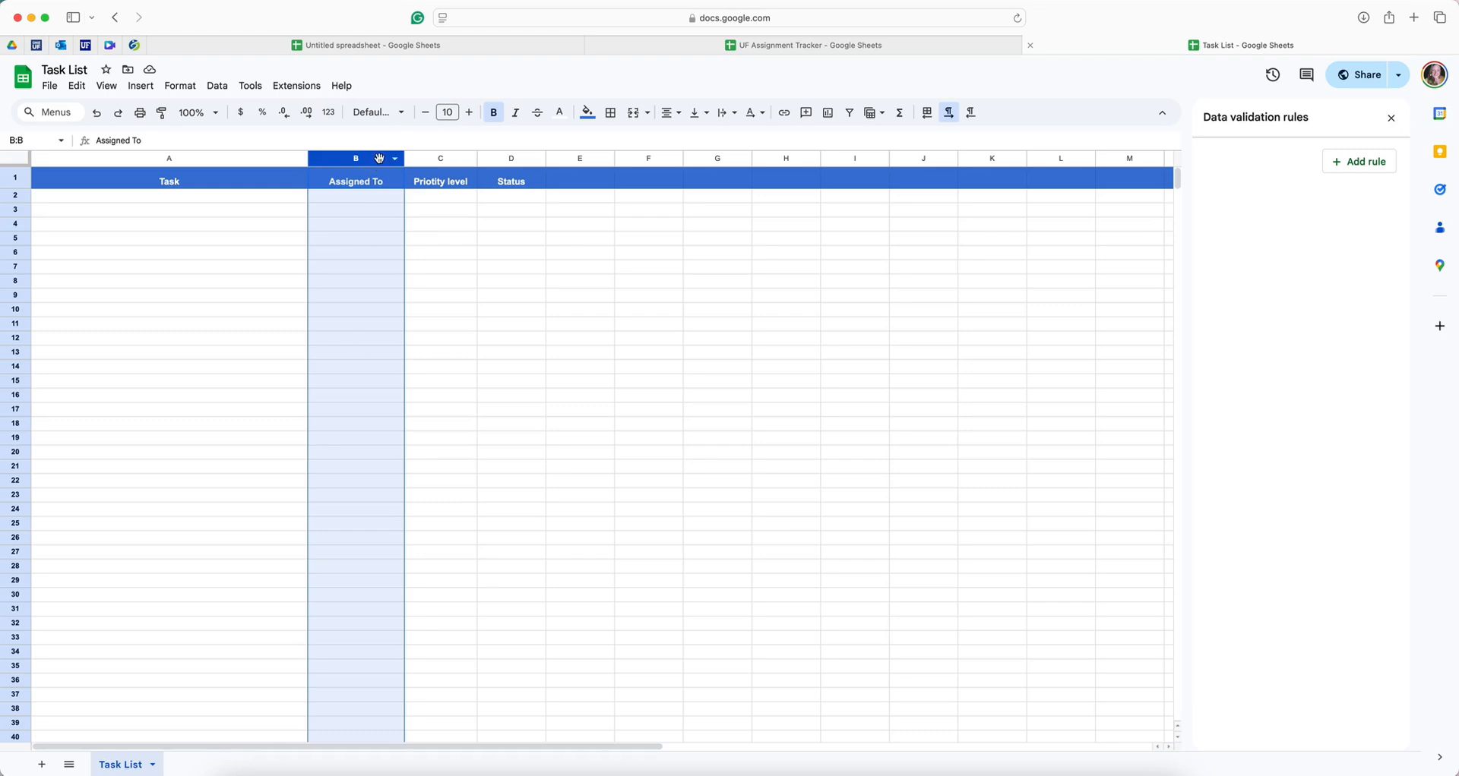
left_click(218, 88)
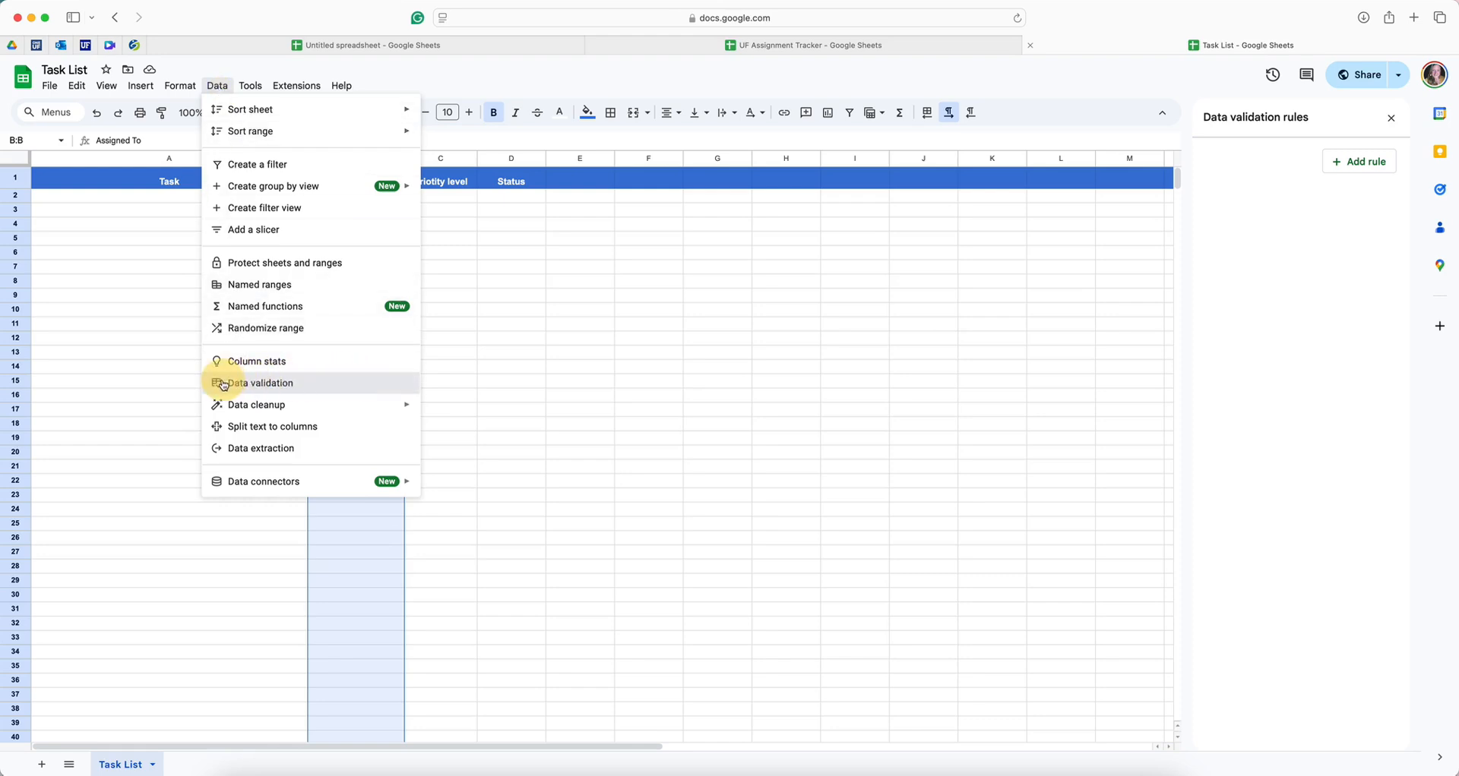
left_click(263, 384)
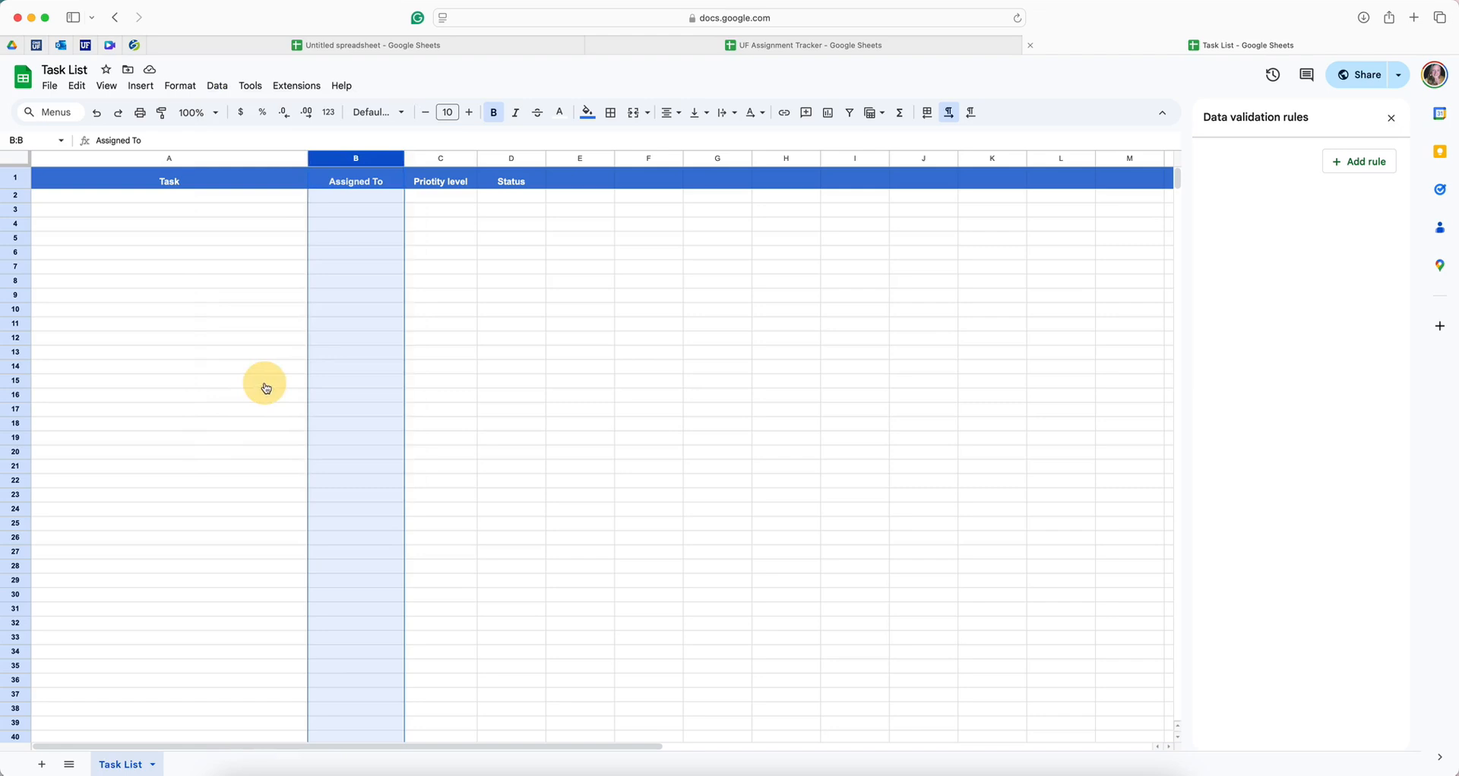
left_click(265, 387)
left_click(368, 159)
left_click(217, 86)
left_click(247, 384)
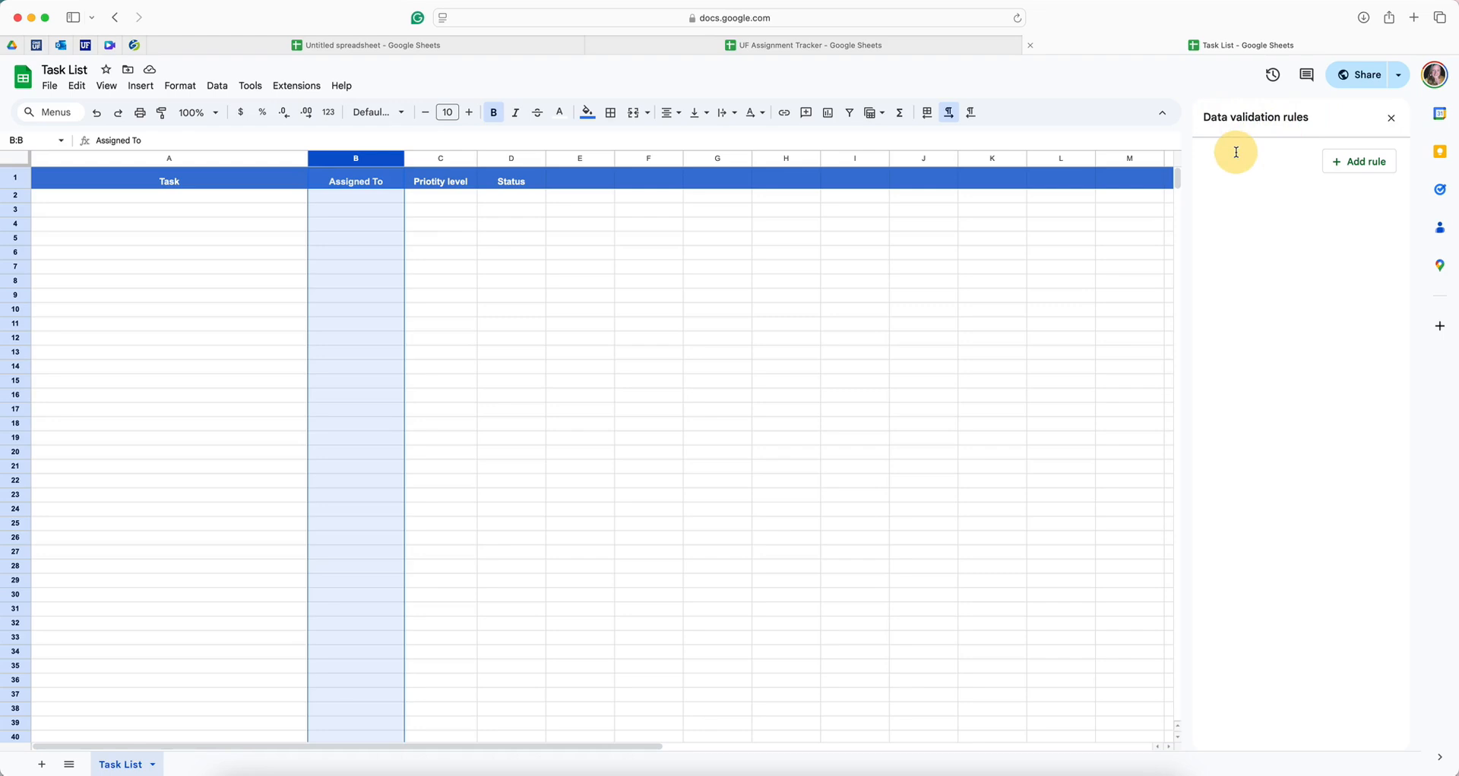
left_click(1356, 165)
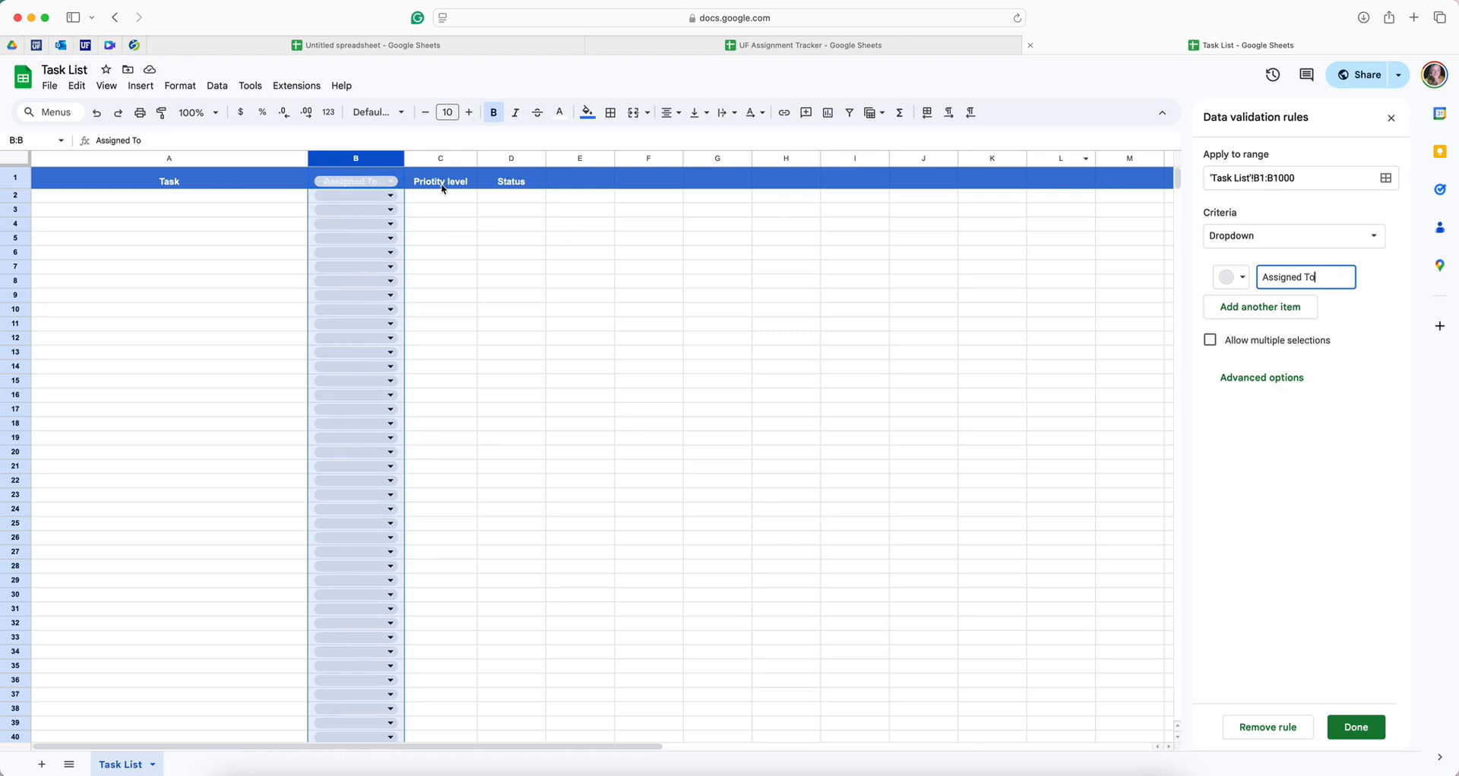
Step: Change the rule's range to 'Task List'!B2:B1000 to exclude the header, with Dropdown as the criteria
left_click(118, 183)
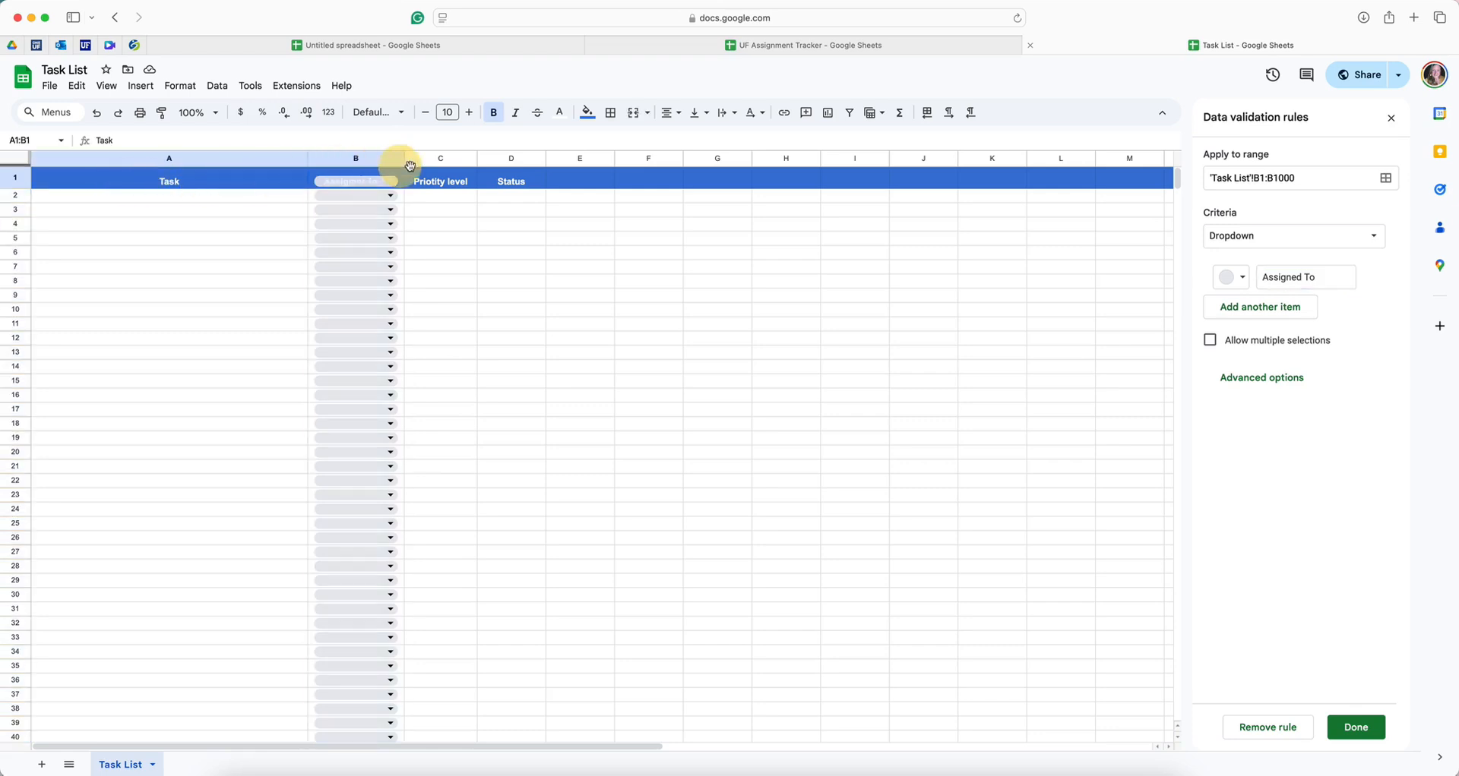
left_click(358, 182, "shift")
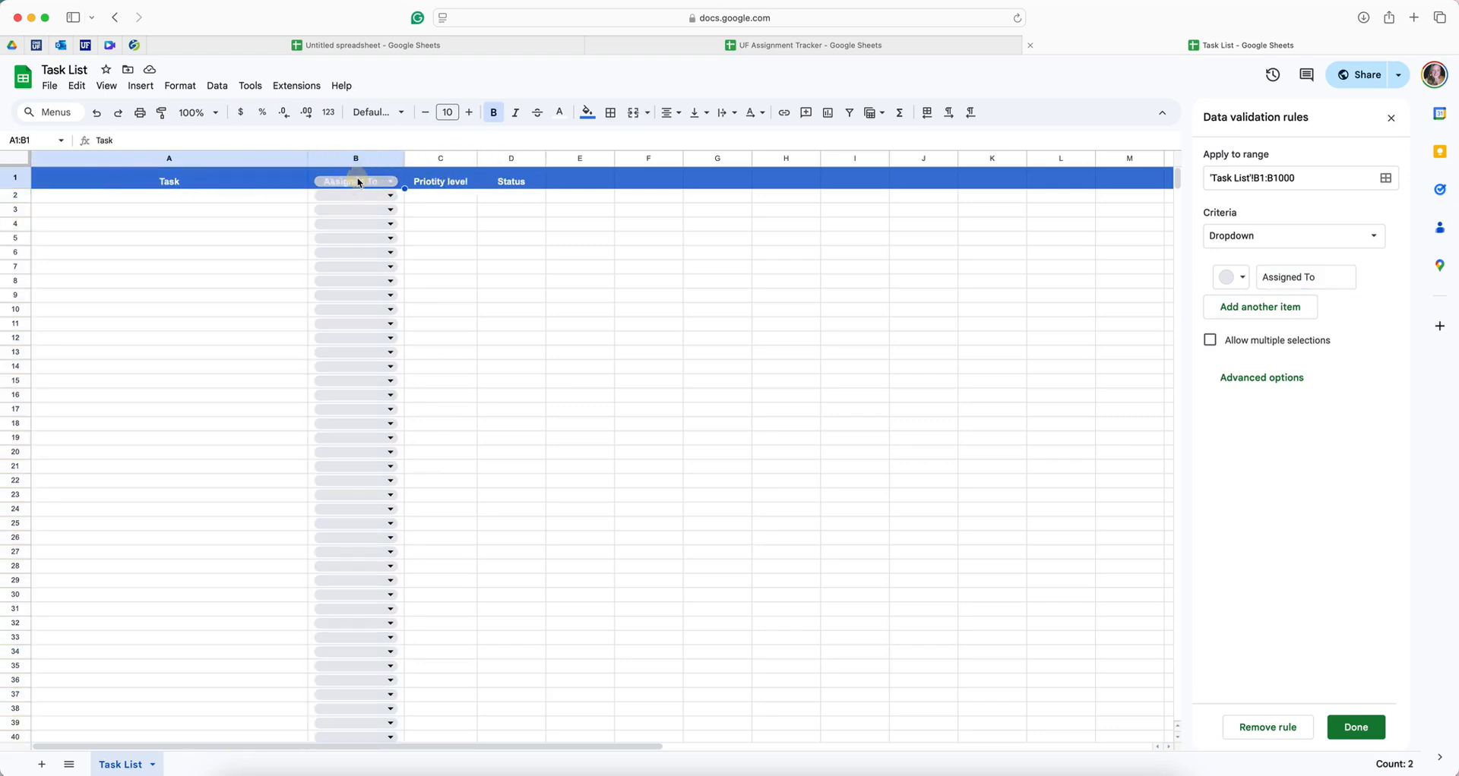
left_click(1263, 178)
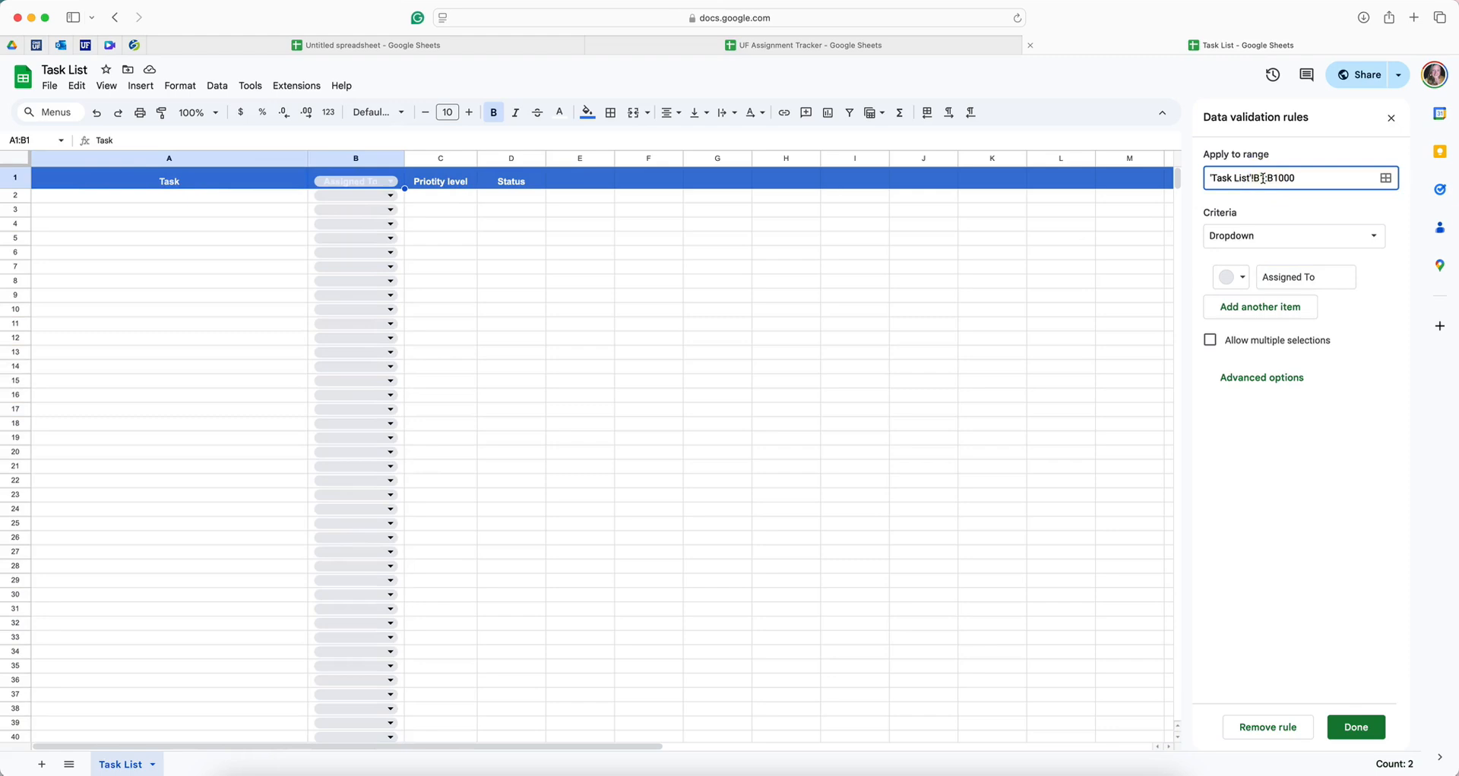
type("2:")
left_click(1328, 212)
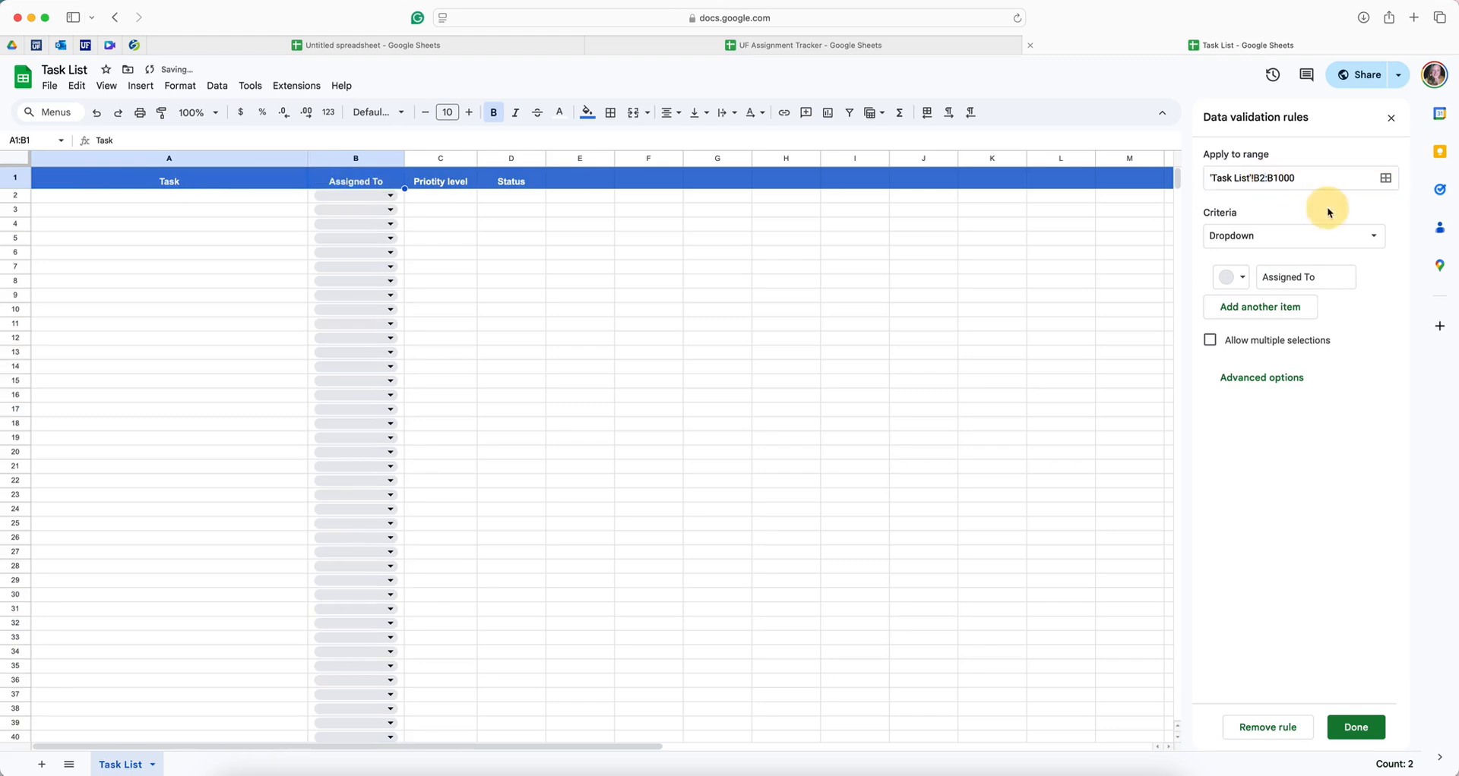
left_click(1274, 237)
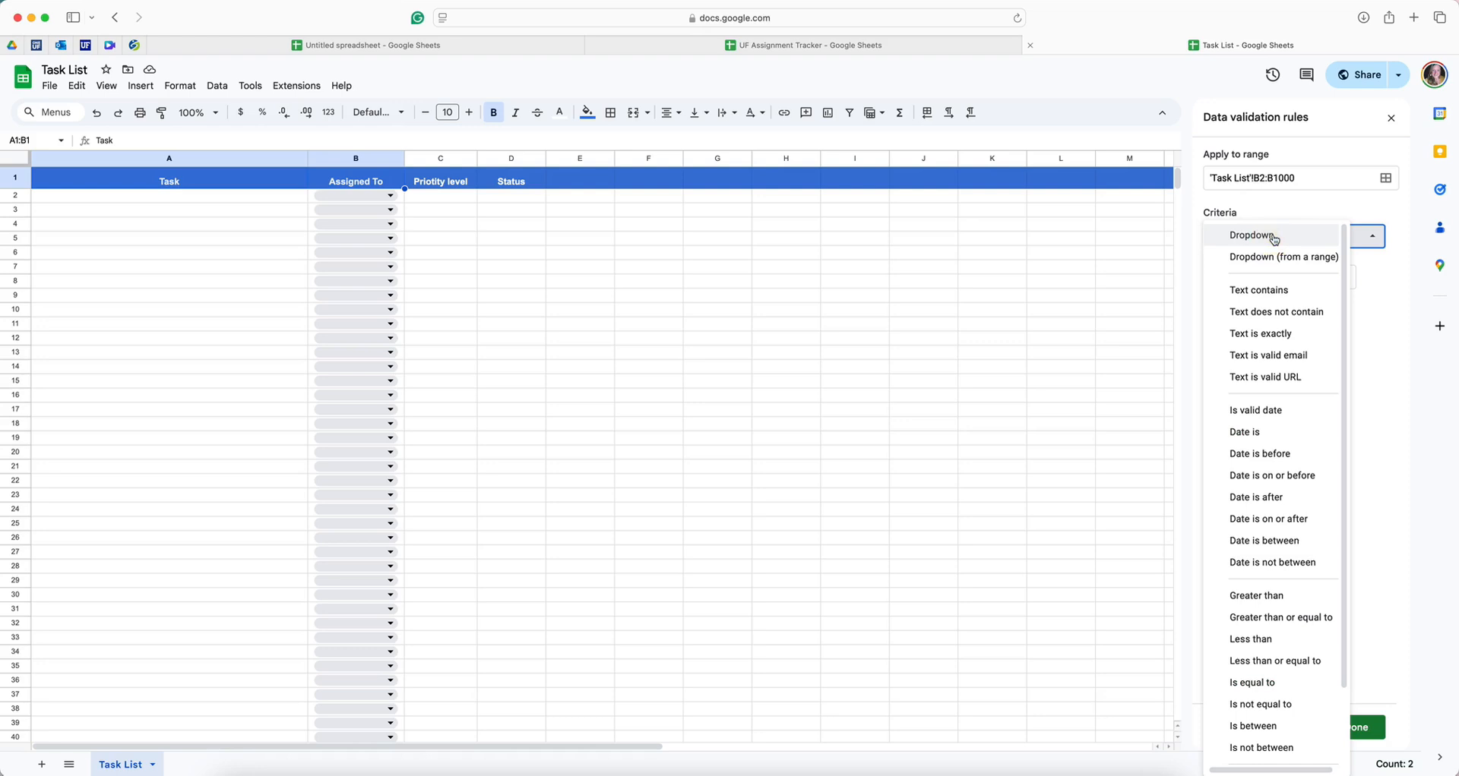
left_click(1274, 238)
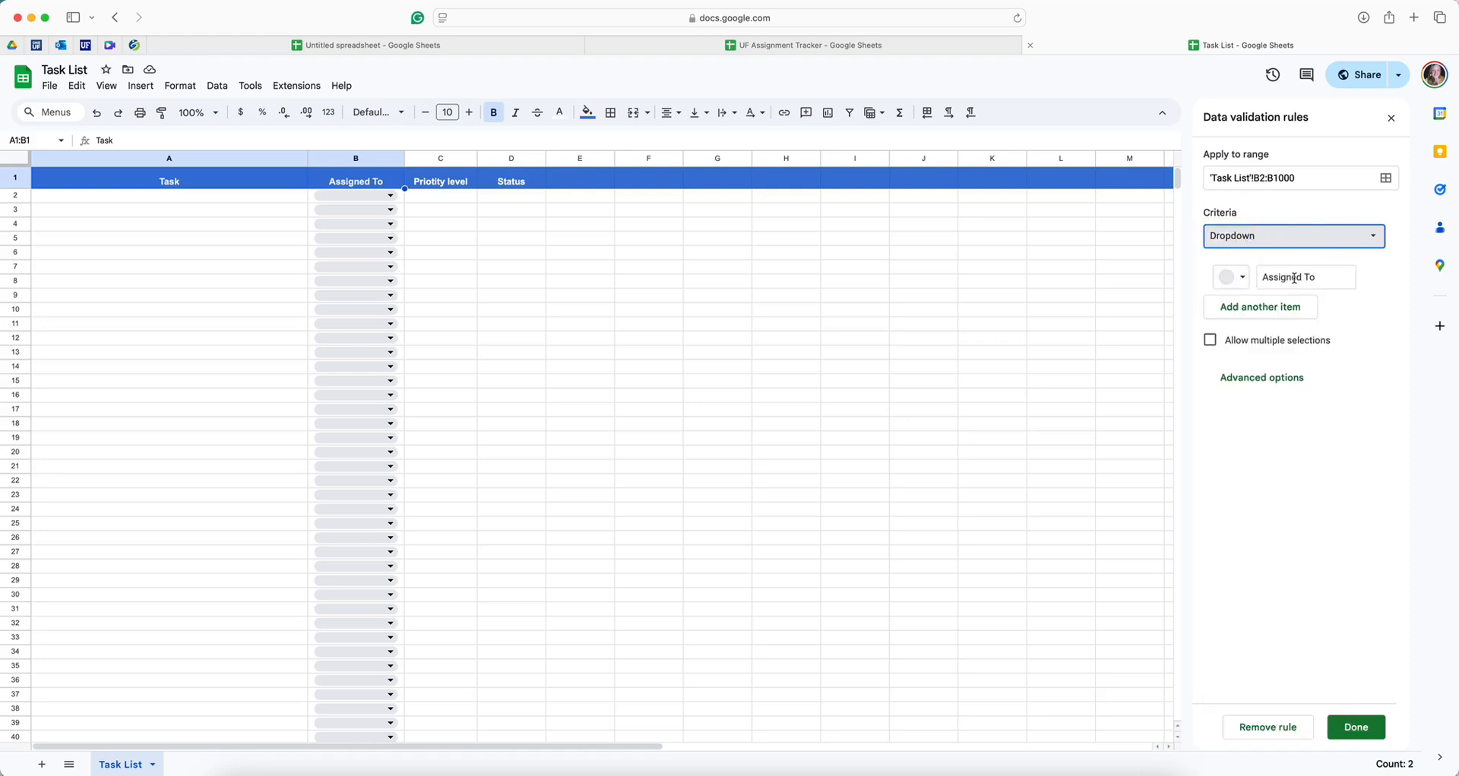
Step: Add a dropdown item named Person 1 and colour it light green
left_click(1258, 307)
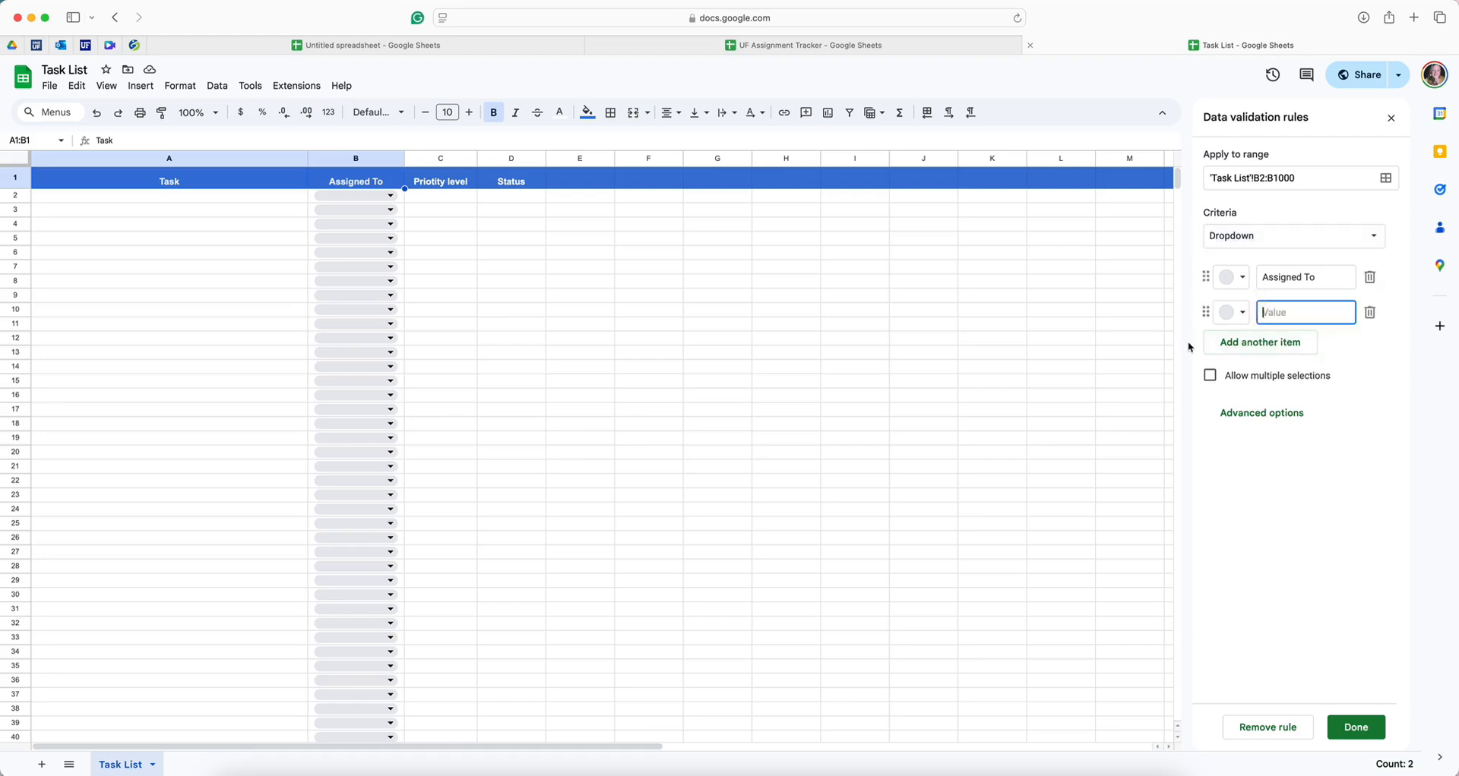
left_click(1246, 318)
left_click(1274, 312)
type("Person 1")
left_click(1247, 318)
left_click(1325, 363)
Step: Add another dropdown item named Person 2 and colour it light red
left_click(1298, 344)
type("Person 2")
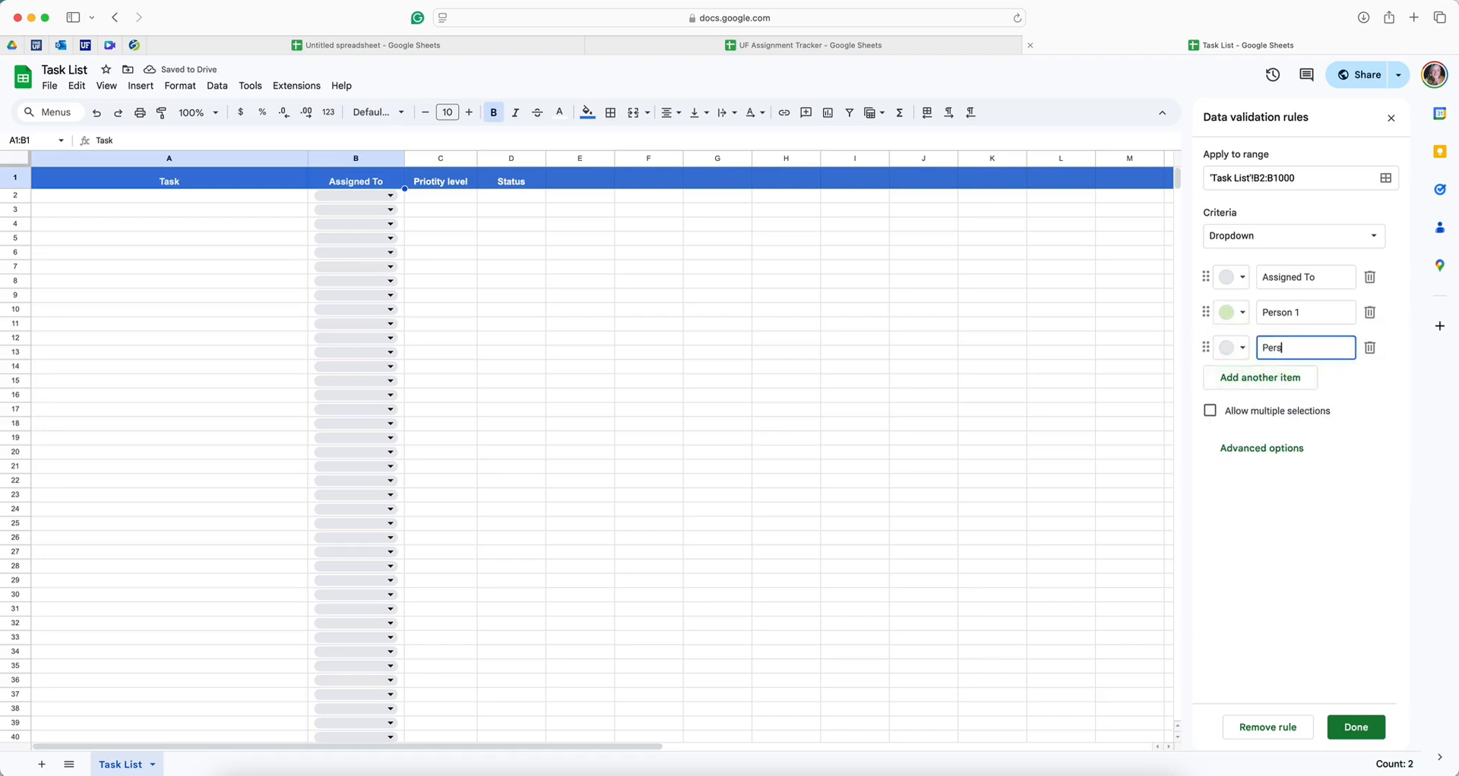
left_click(1243, 350)
left_click(1258, 398)
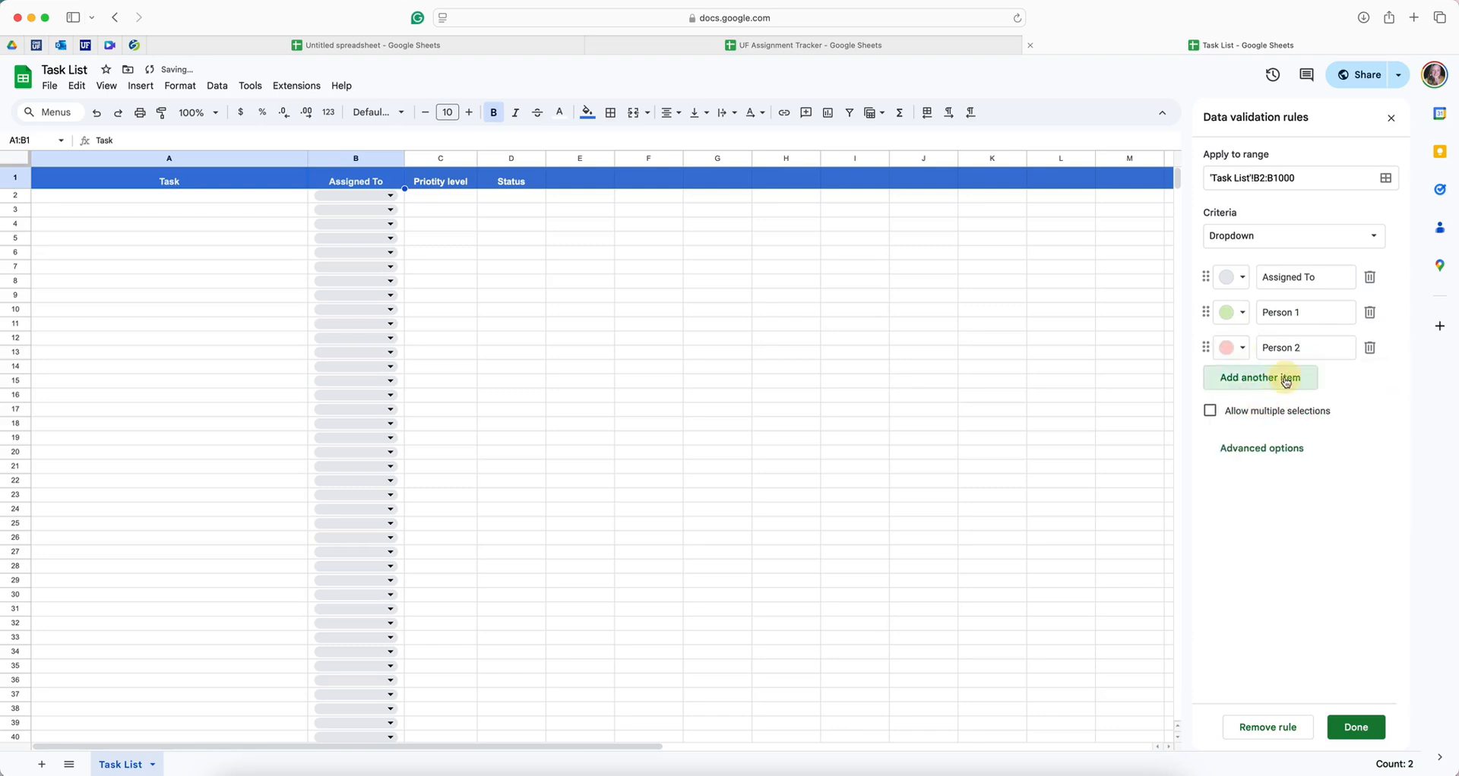
Step: Add a dropdown item named Person 3 in light yellow and save the validation rule
left_click(1284, 379)
type("Person")
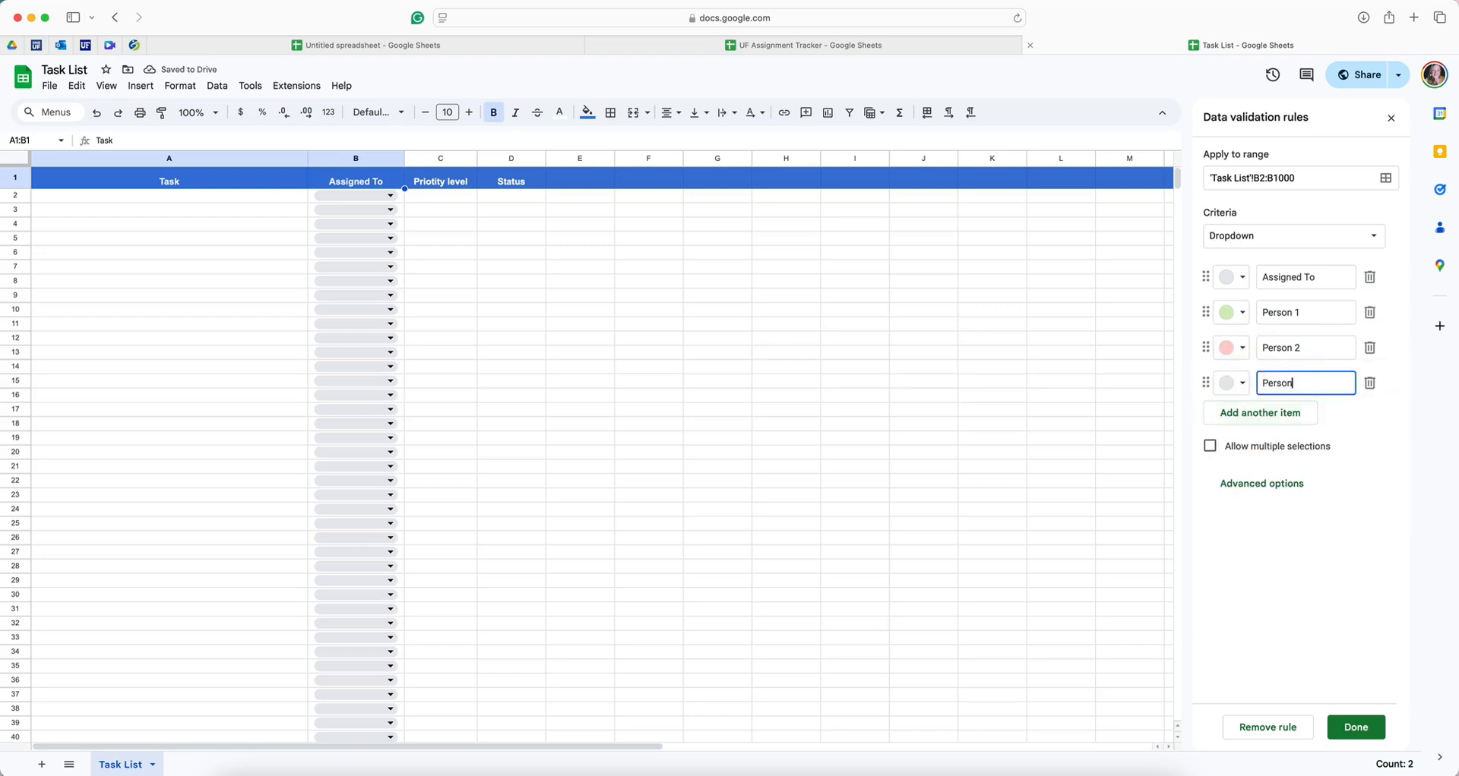
type(" 3")
left_click(1235, 383)
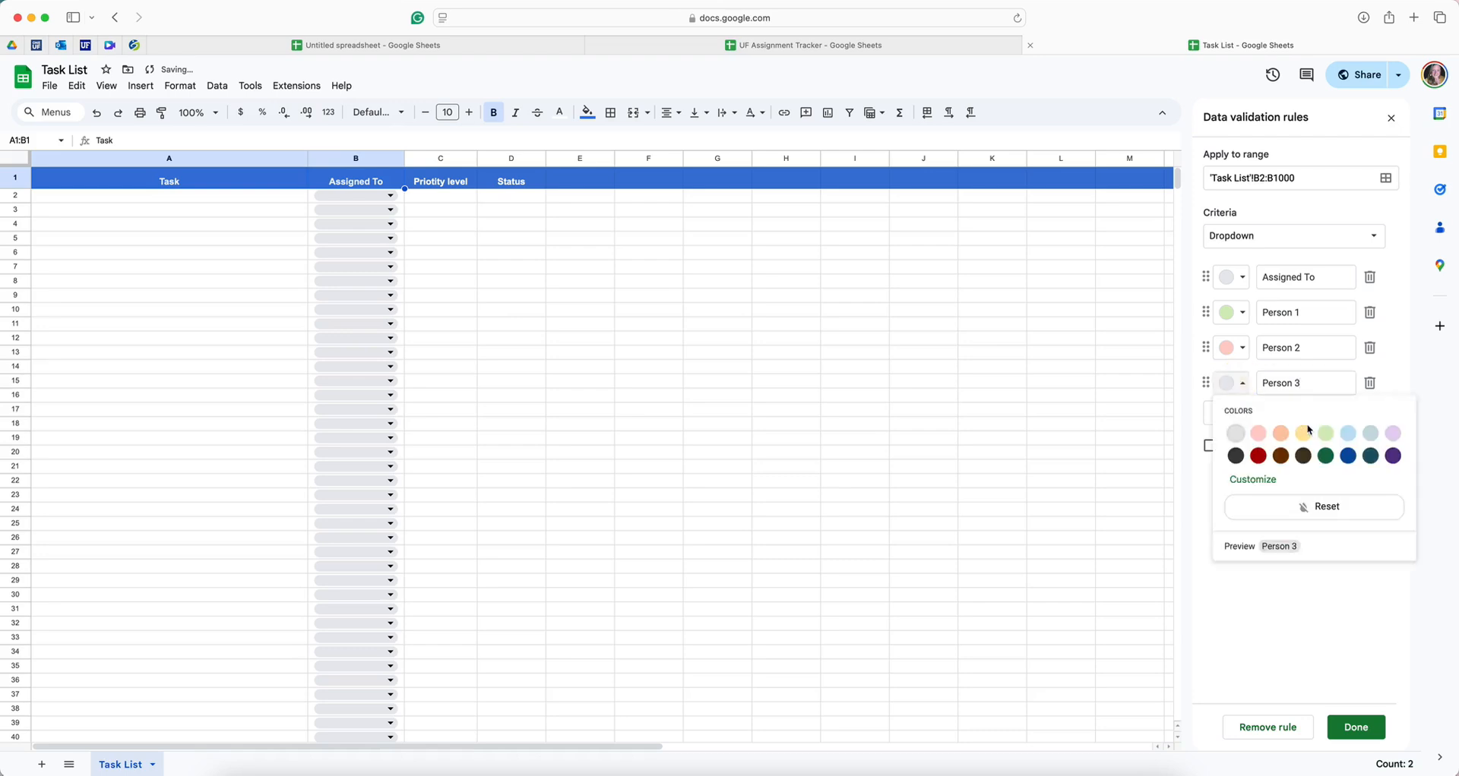
left_click(1308, 439)
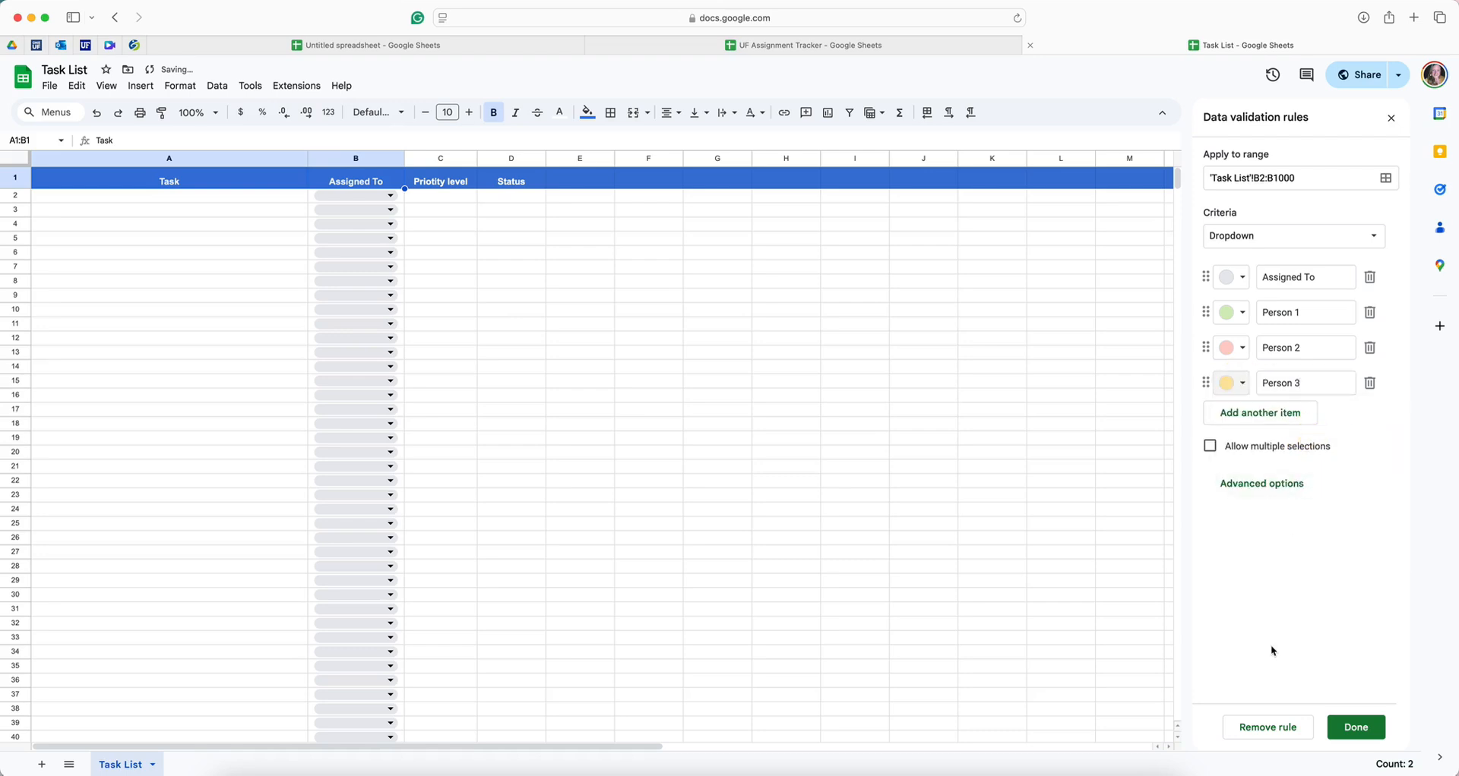
left_click(1359, 727)
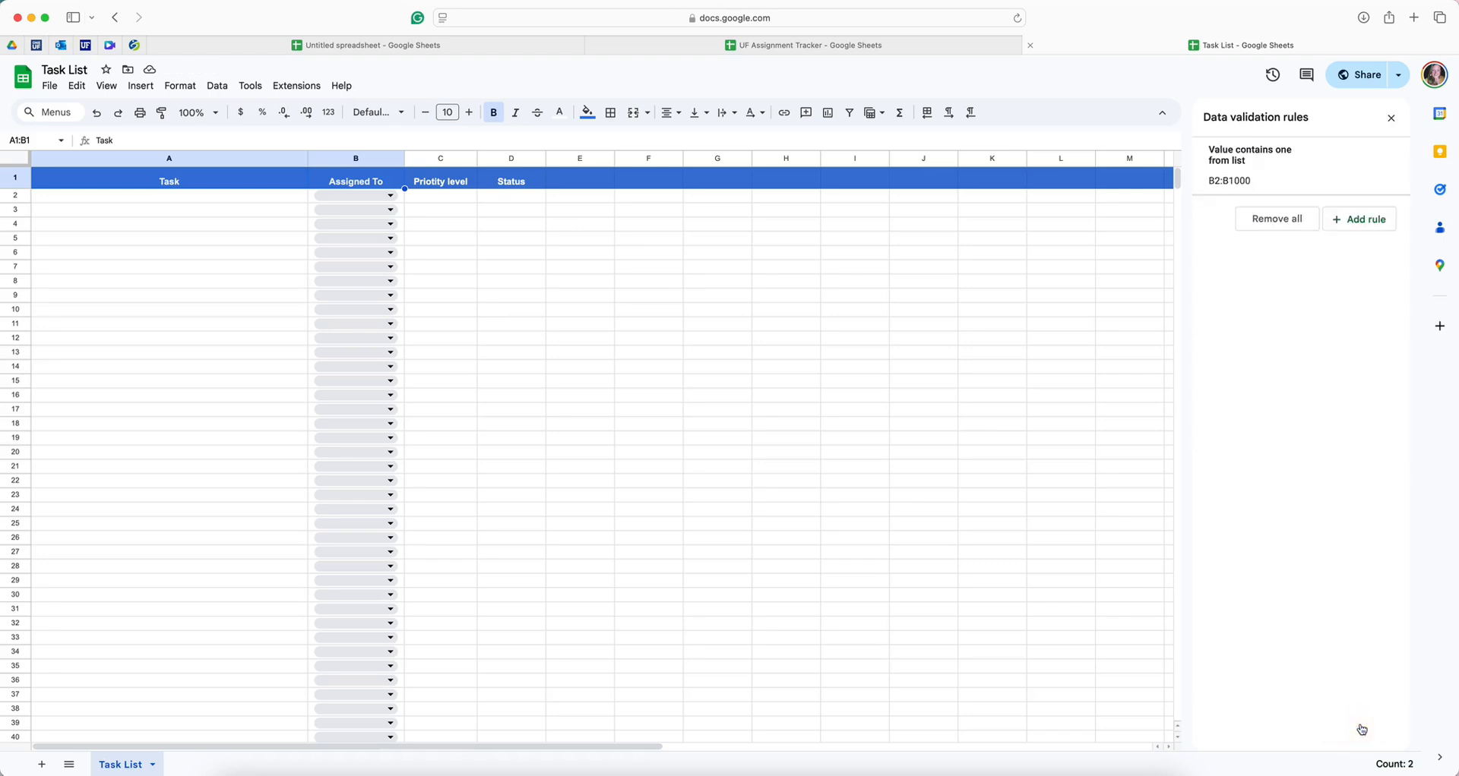
Step: Fill cells B2 to B5 from the dropdown with Assigned To, Person 1, Person 2 and Person 3
left_click(364, 197)
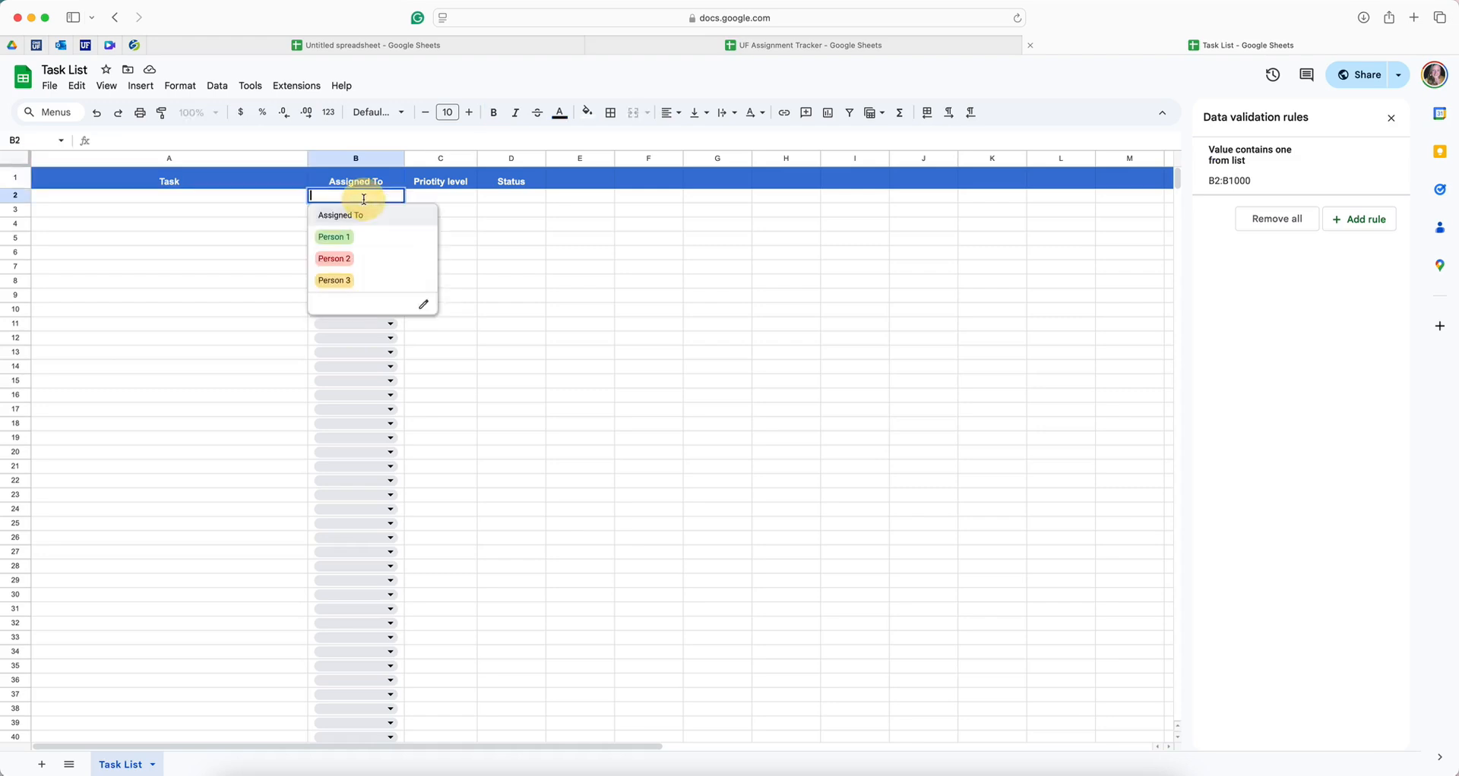
left_click(351, 216)
left_click(366, 211)
left_click(352, 251)
left_click(359, 222)
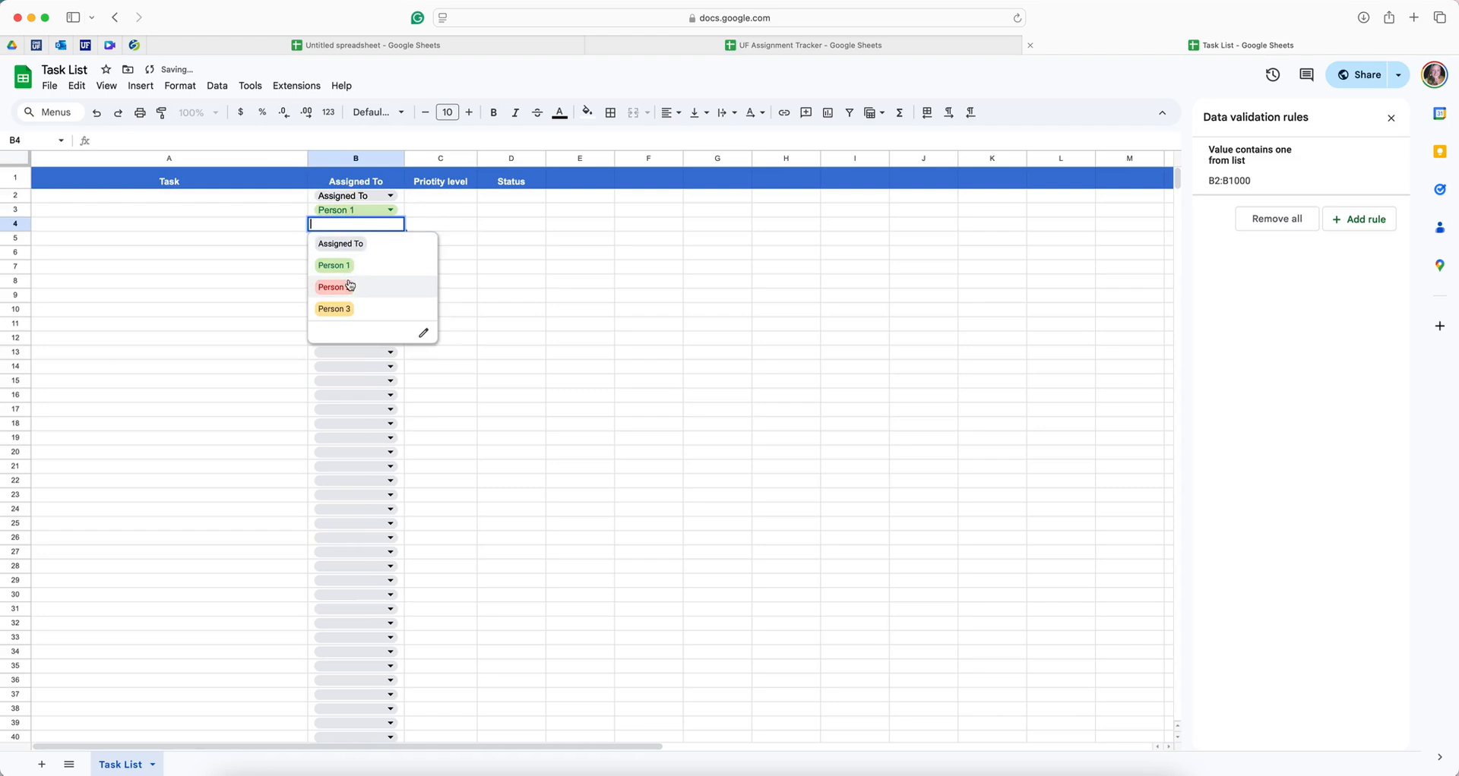
left_click(348, 286)
left_click(356, 239)
left_click(341, 323)
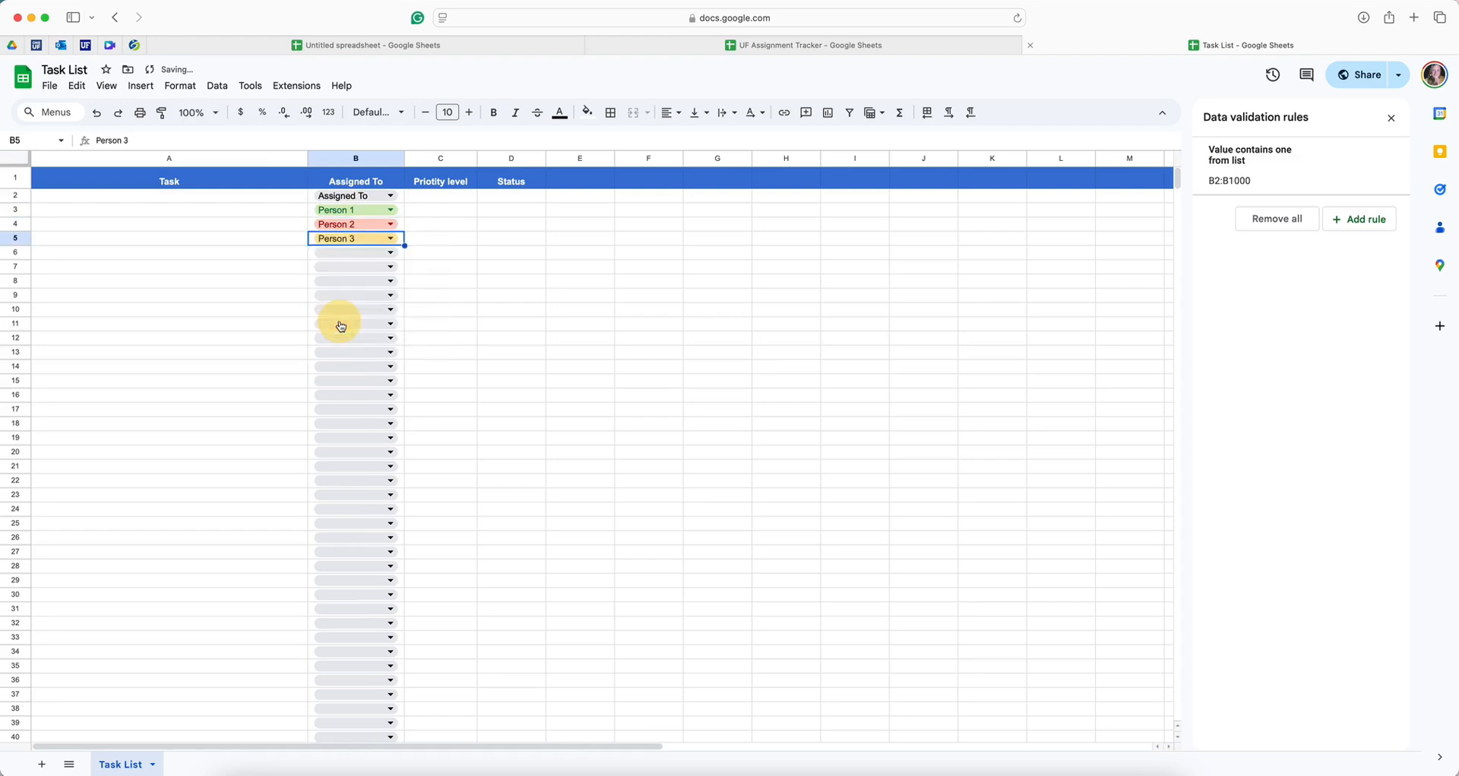
Step: Edit the dropdown from cell B6 to add a light blue Person 4 item, apply it to all matching dropdowns, and check the options in B3
left_click(377, 258)
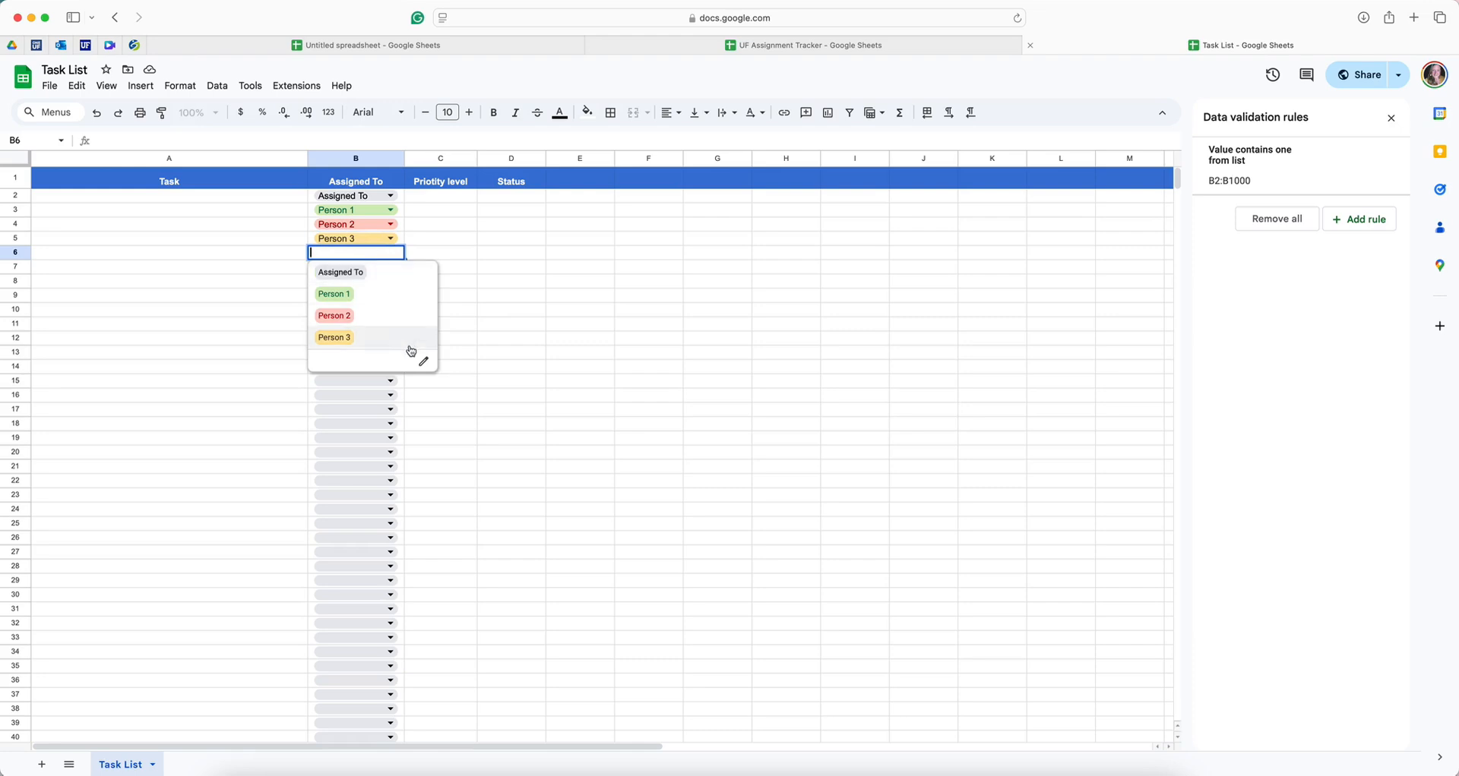
left_click(425, 364)
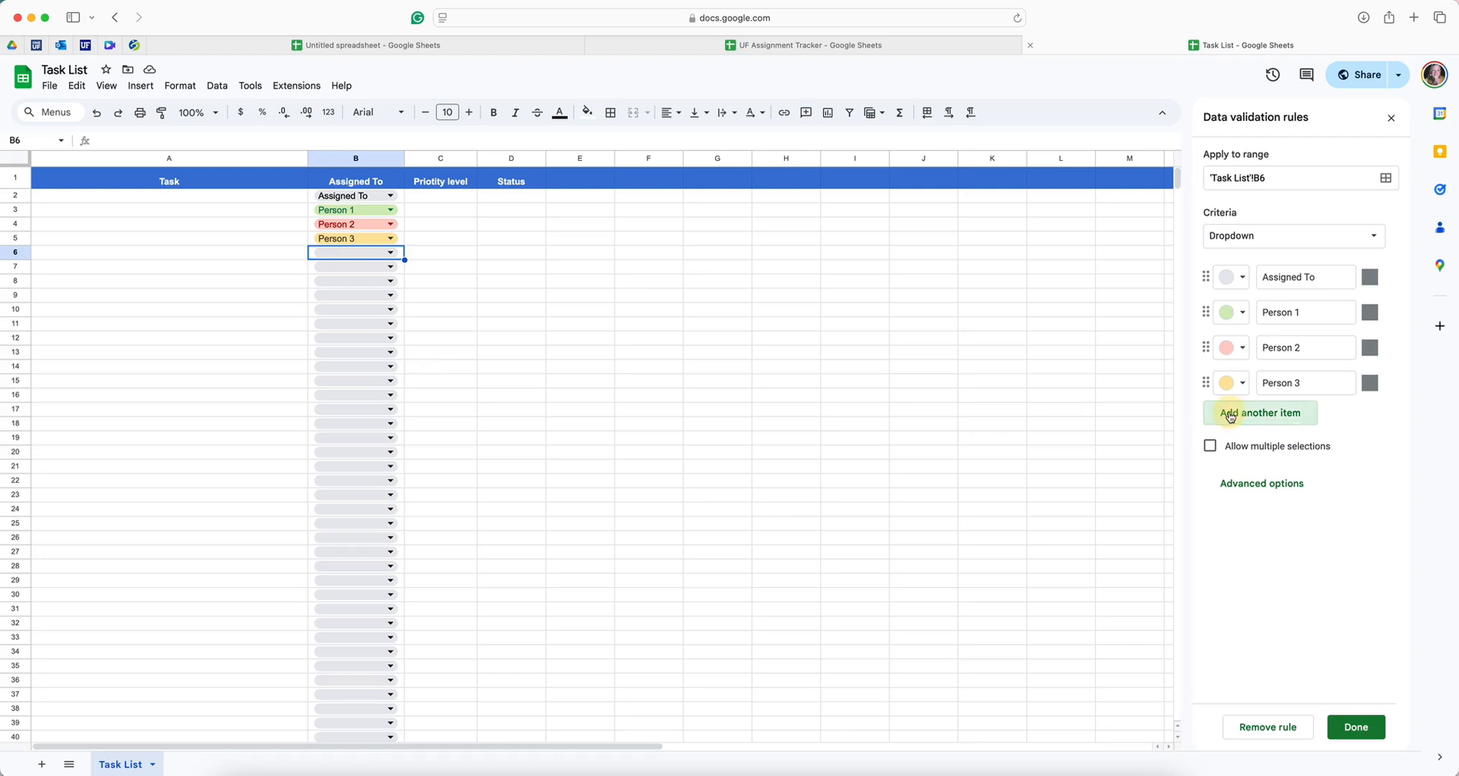
left_click(1272, 414)
type("Person 4")
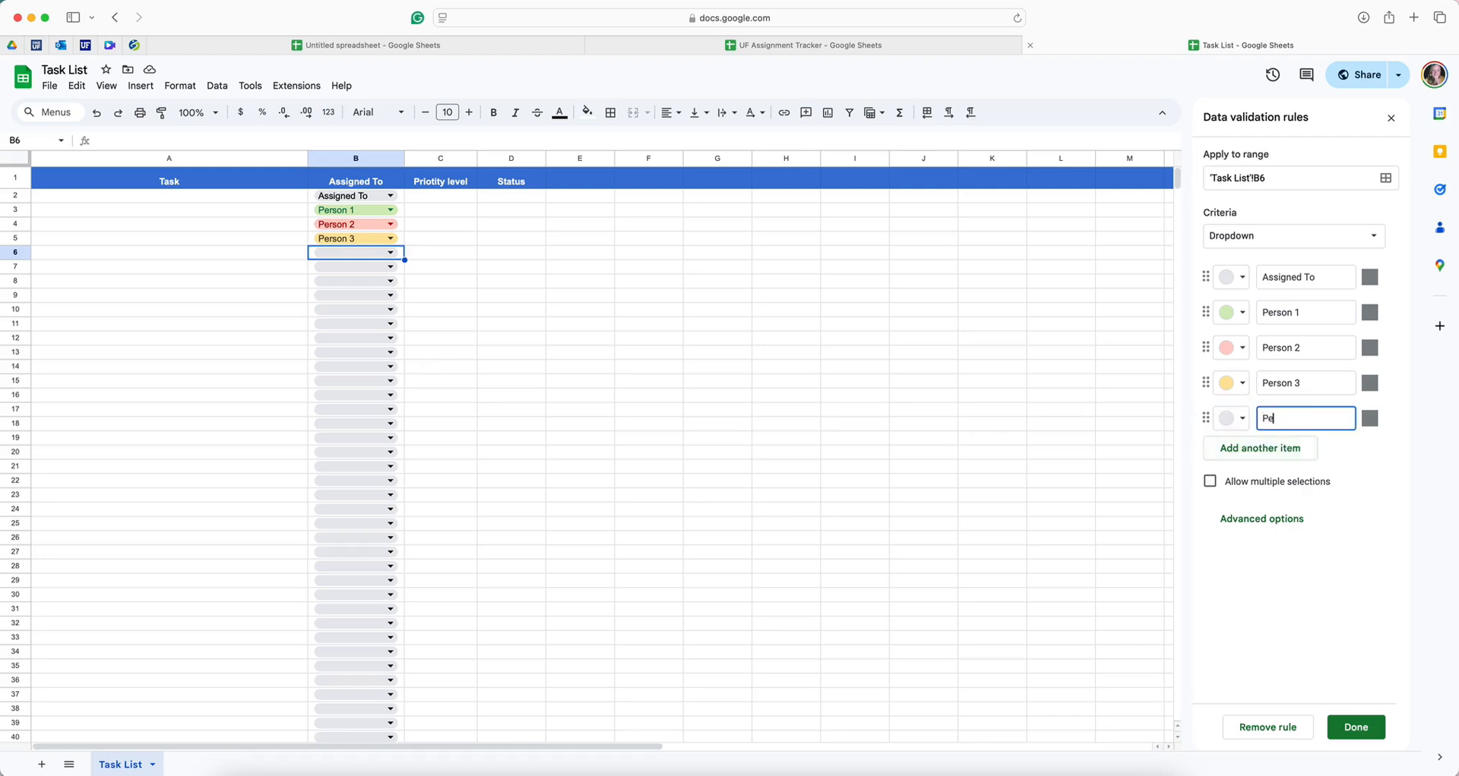
left_click(1233, 418)
left_click(1347, 469)
left_click(1356, 725)
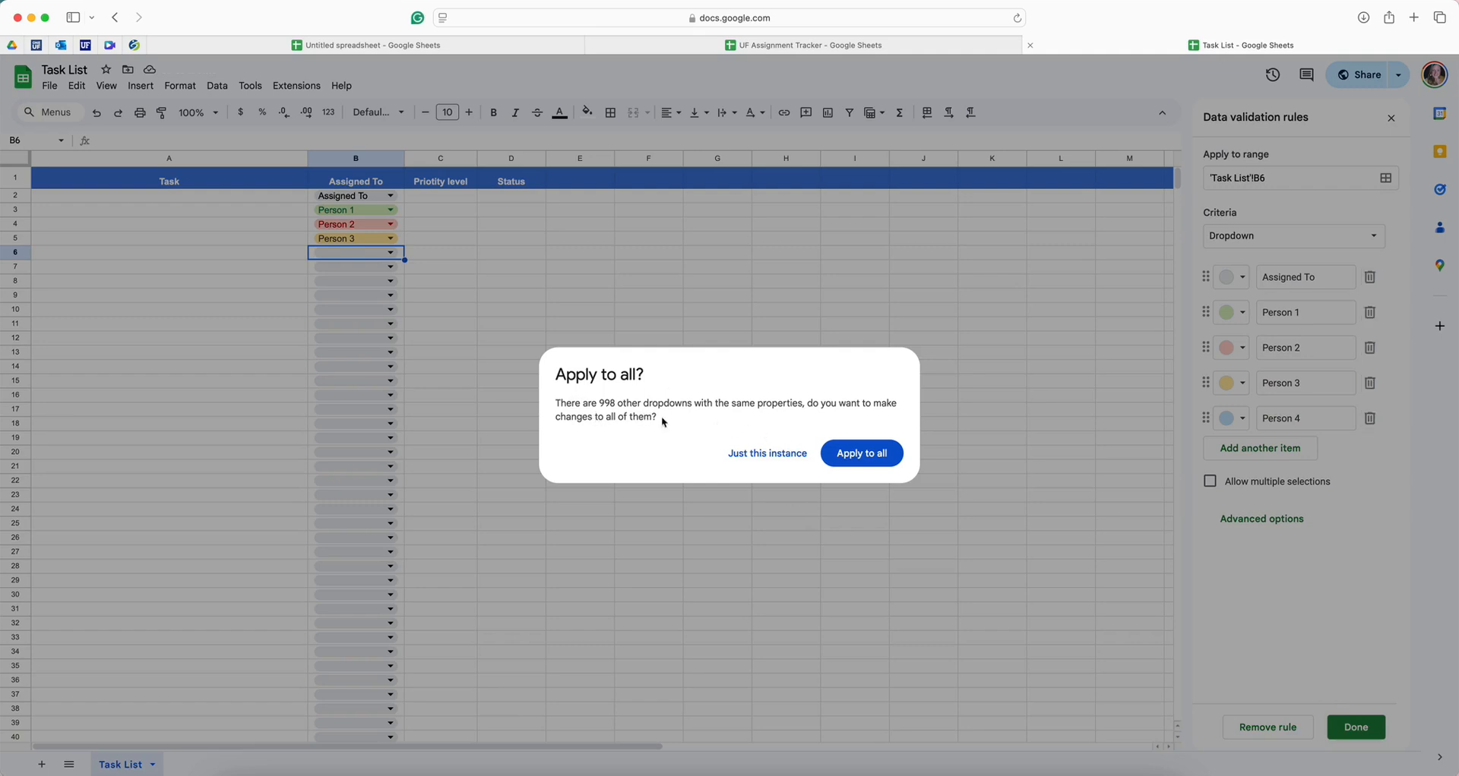
left_click(866, 454)
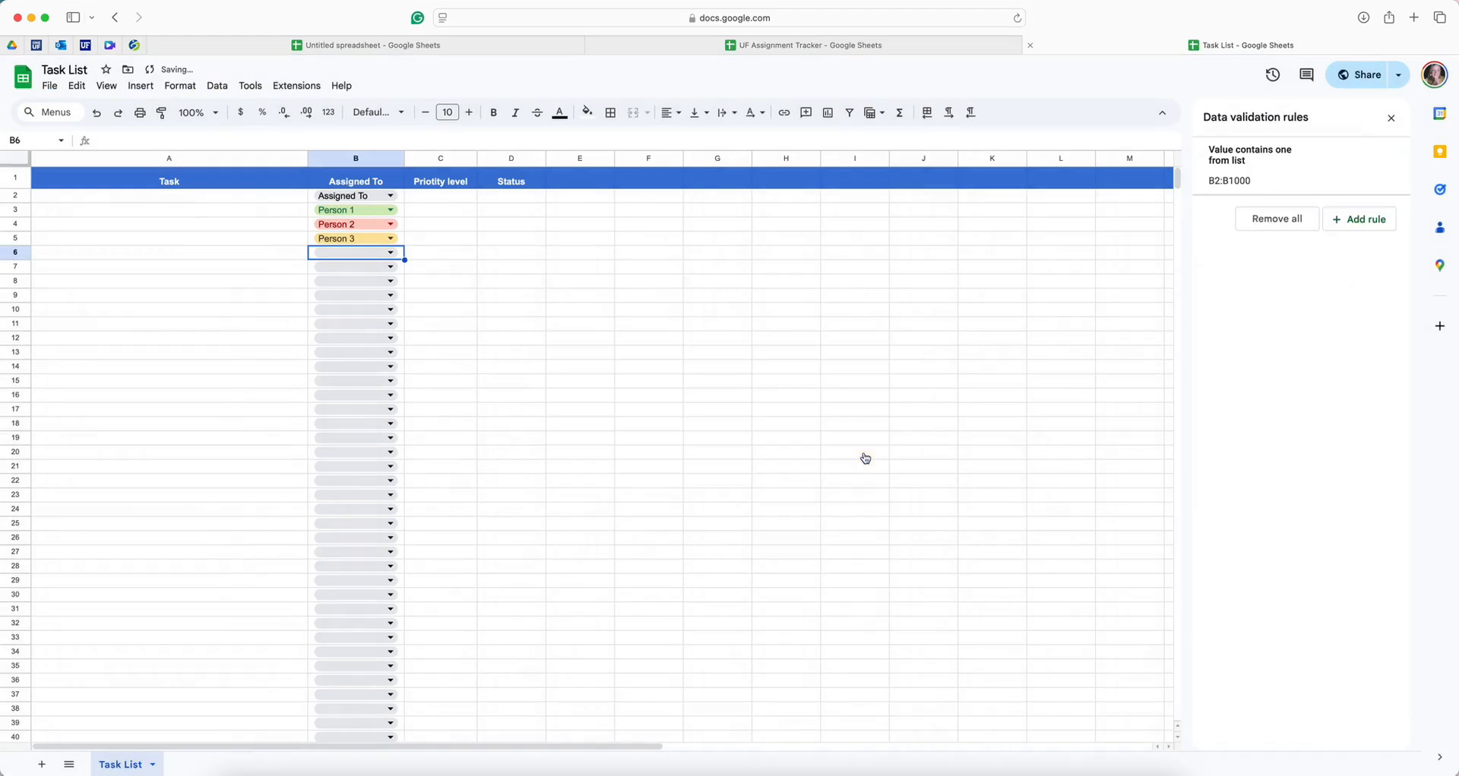
double_click(365, 208)
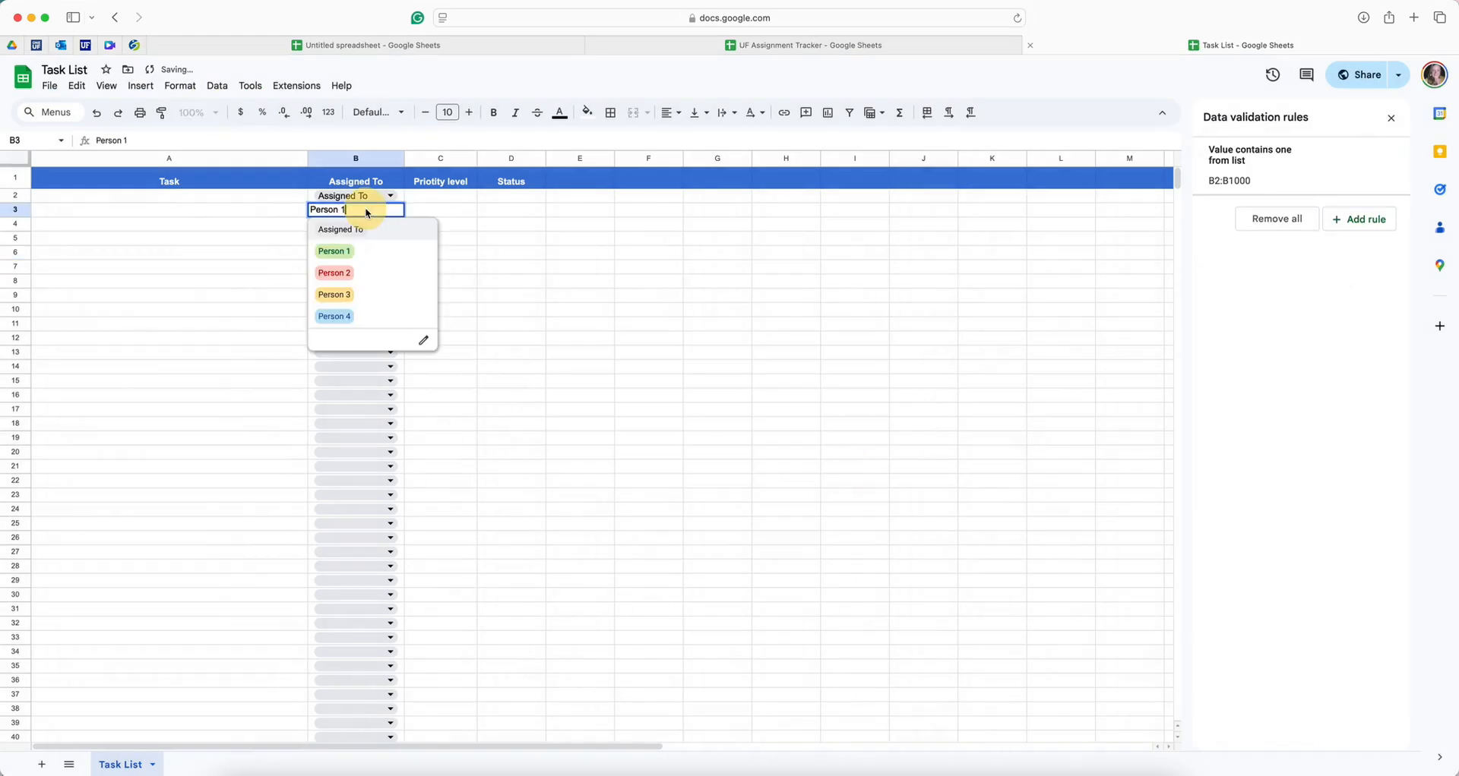
Step: Use the Assigned To dropdowns to set B3 to Person 4, B6 to Person 2 and B7 to Person 1
left_click(351, 317)
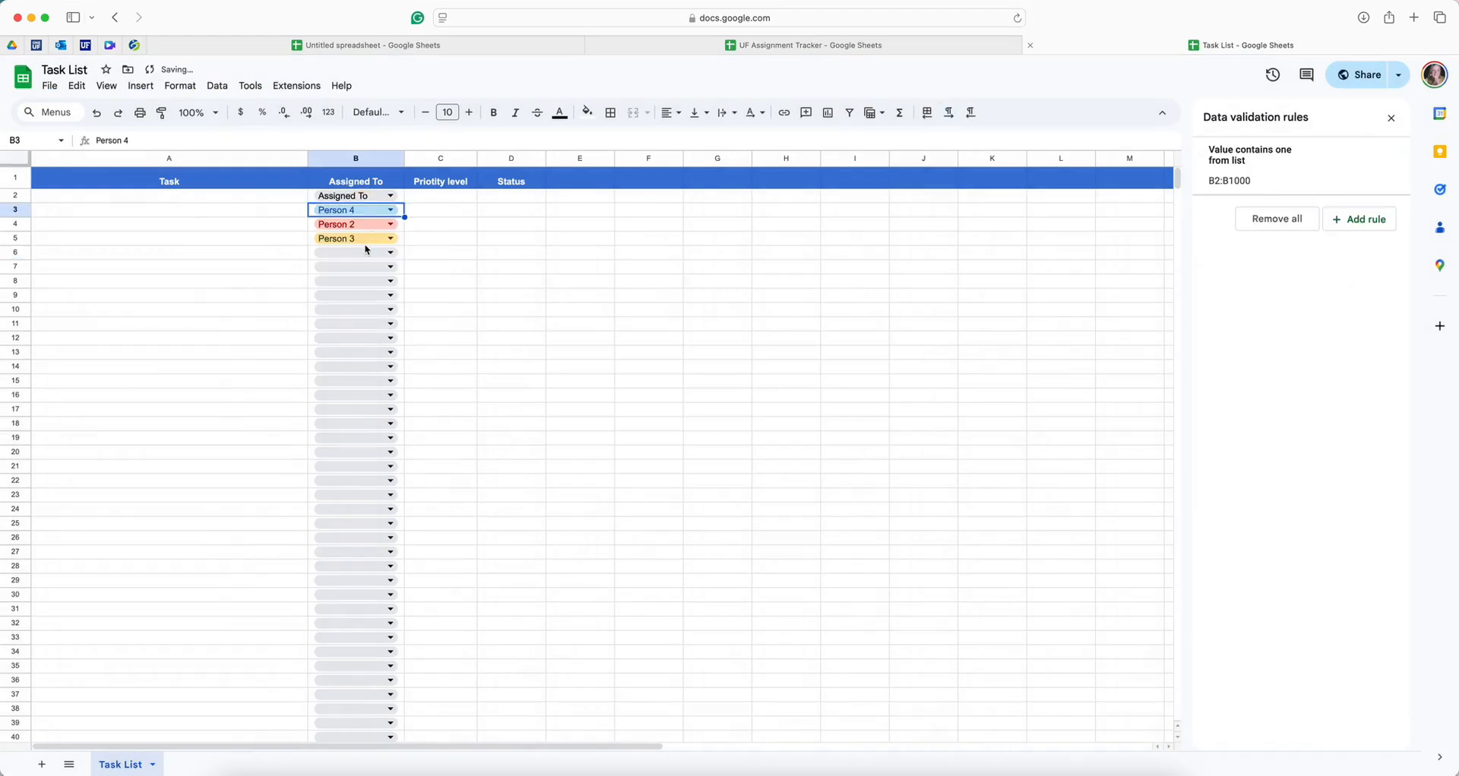
double_click(365, 249)
left_click(351, 318)
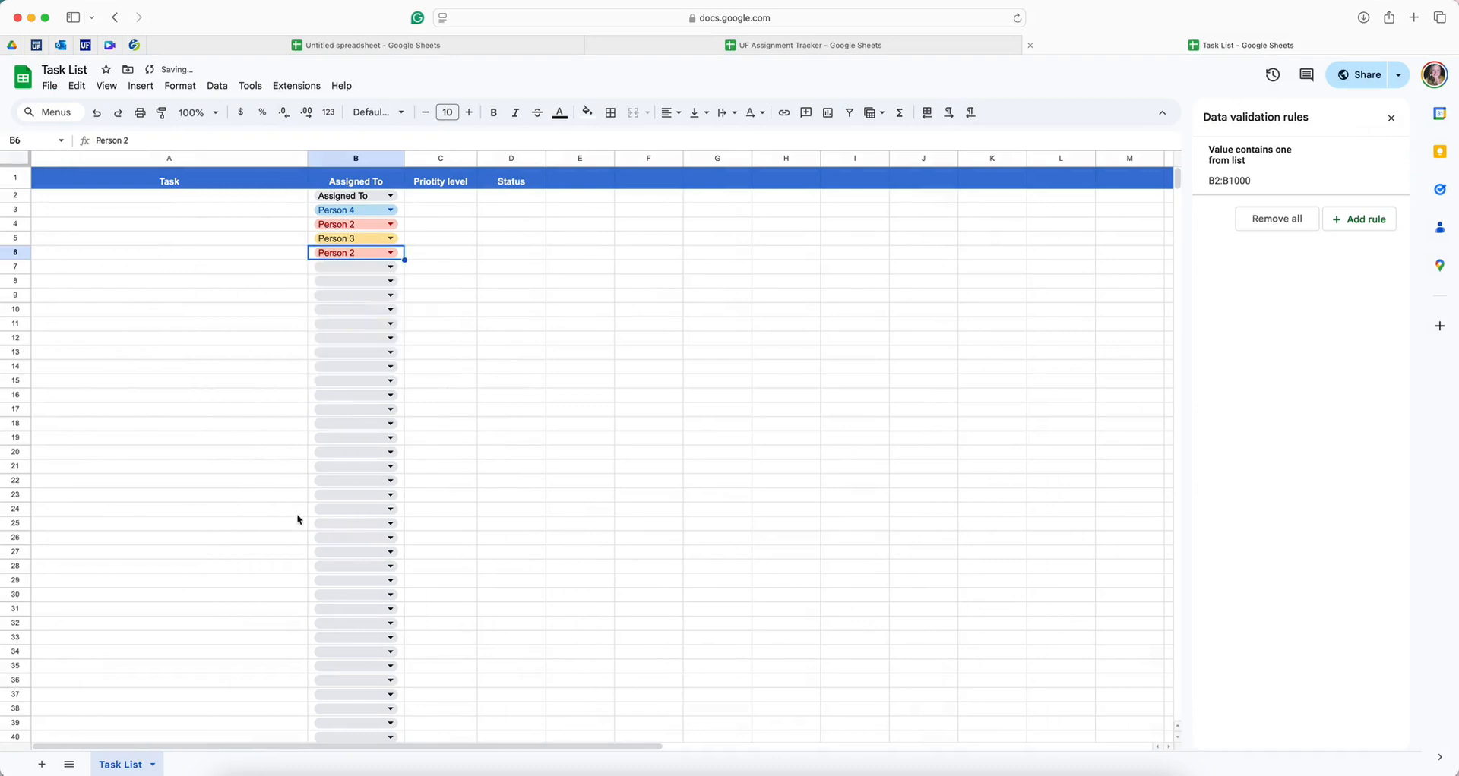
double_click(362, 266)
left_click(334, 307)
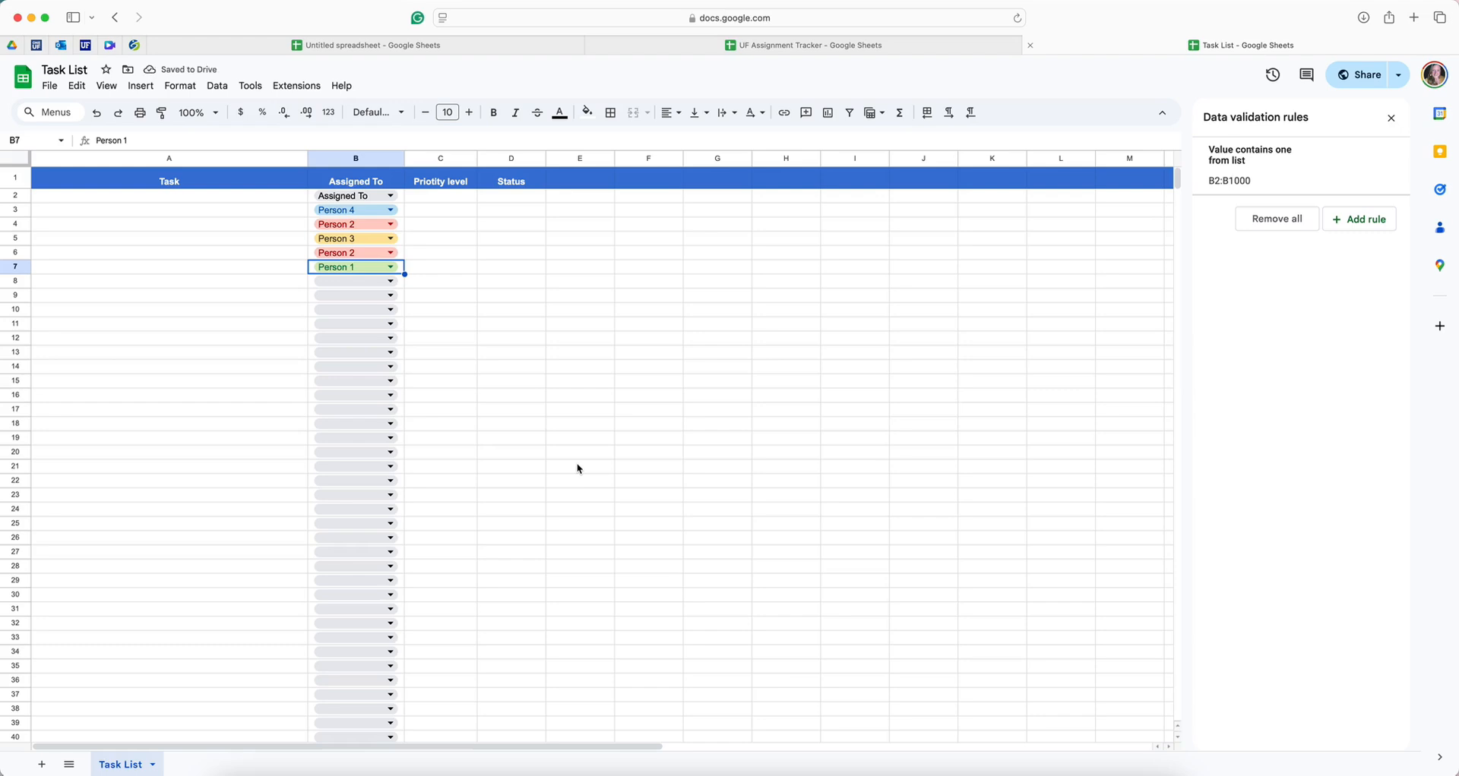
Step: Add a dropdown data validation rule for the Priotity level column and set its range to 'Task List'!C2:C1000
left_click(445, 158)
left_click(217, 86)
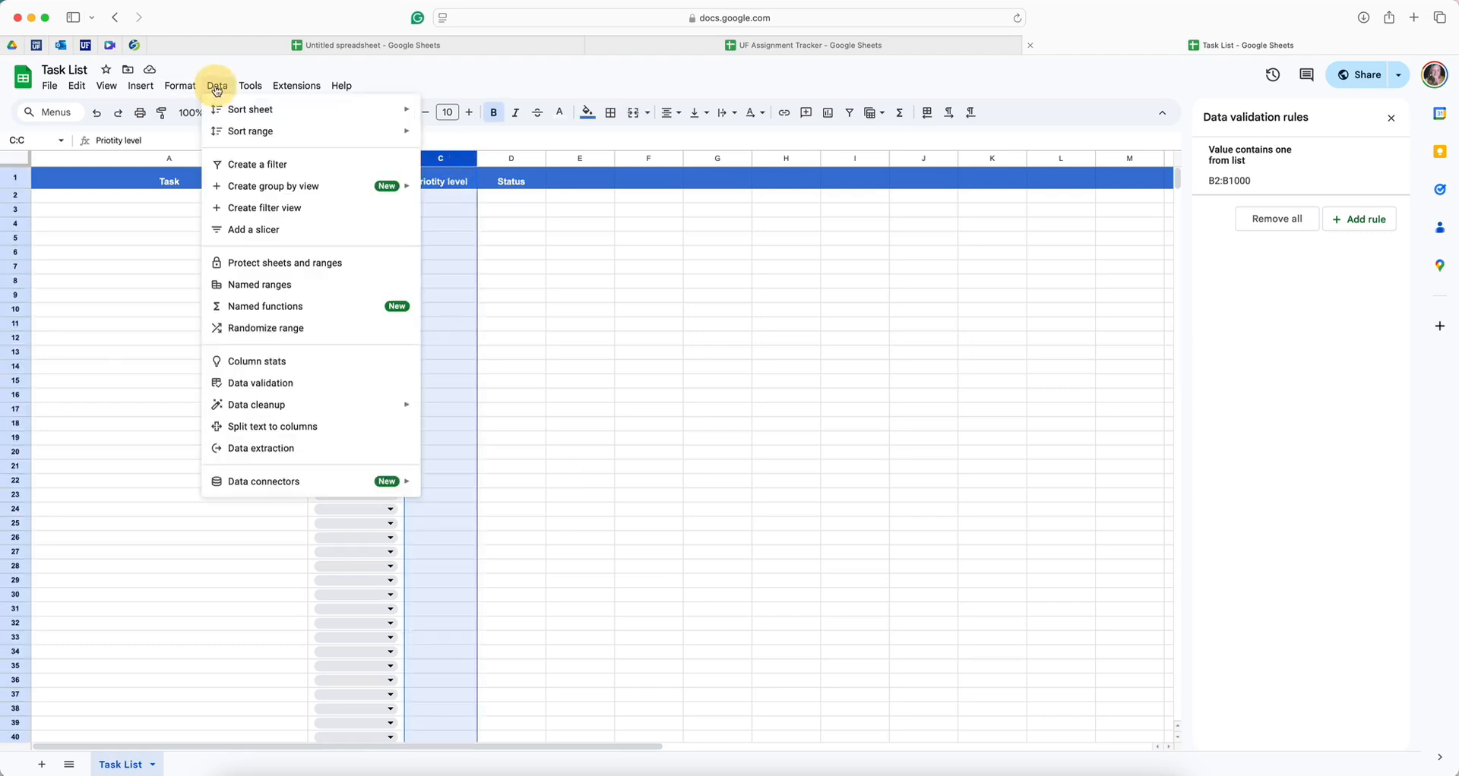
left_click(258, 386)
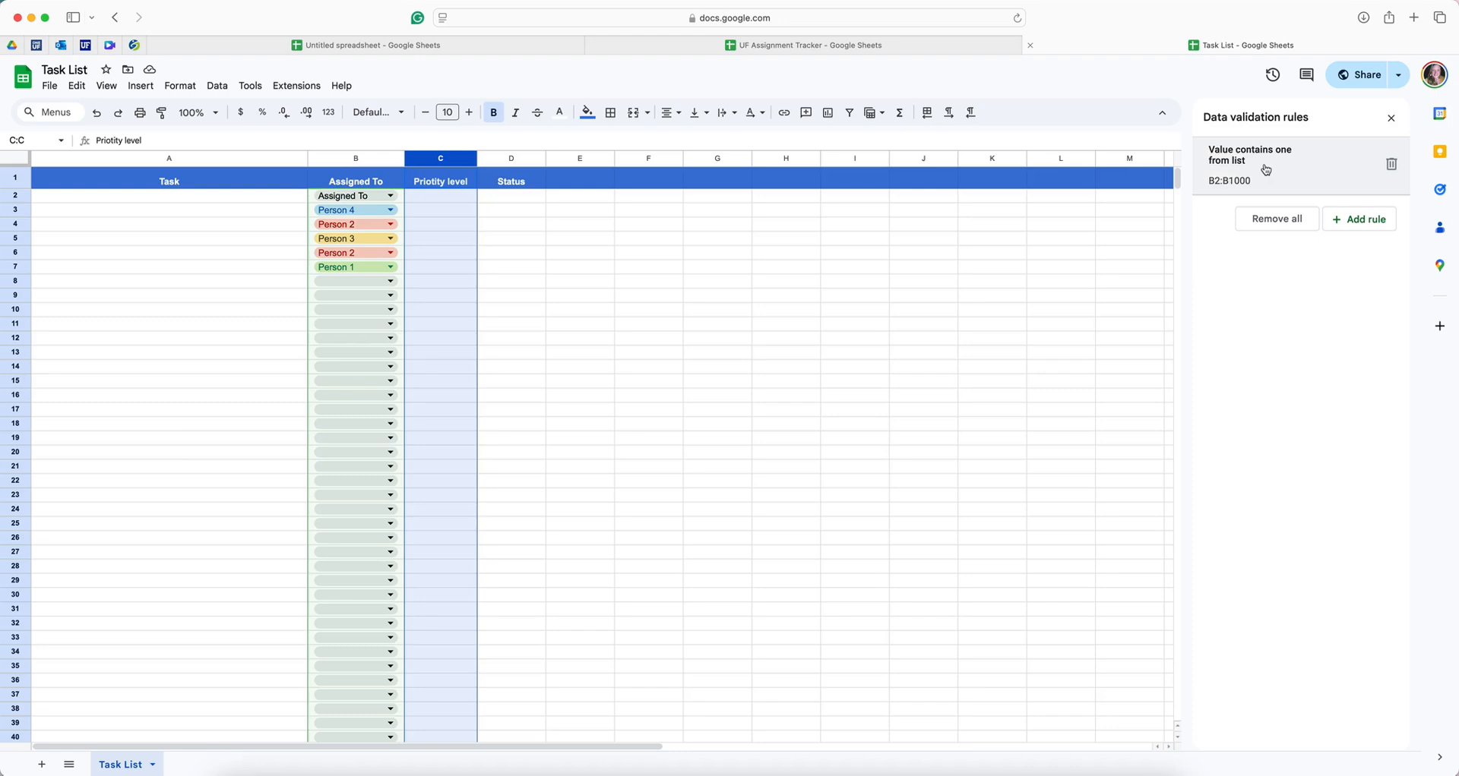
left_click(1356, 218)
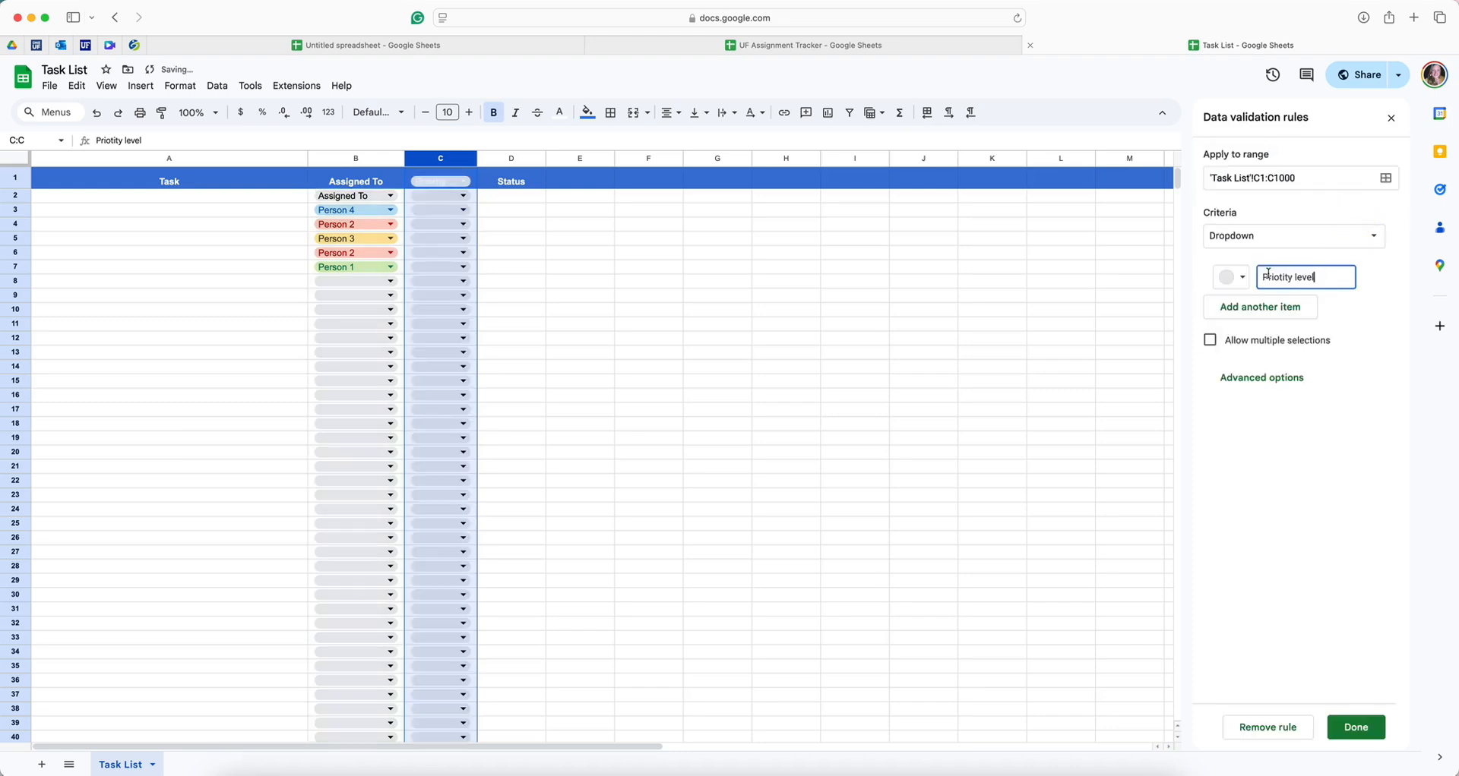
left_click(1263, 180)
key("BackSpace")
type("2")
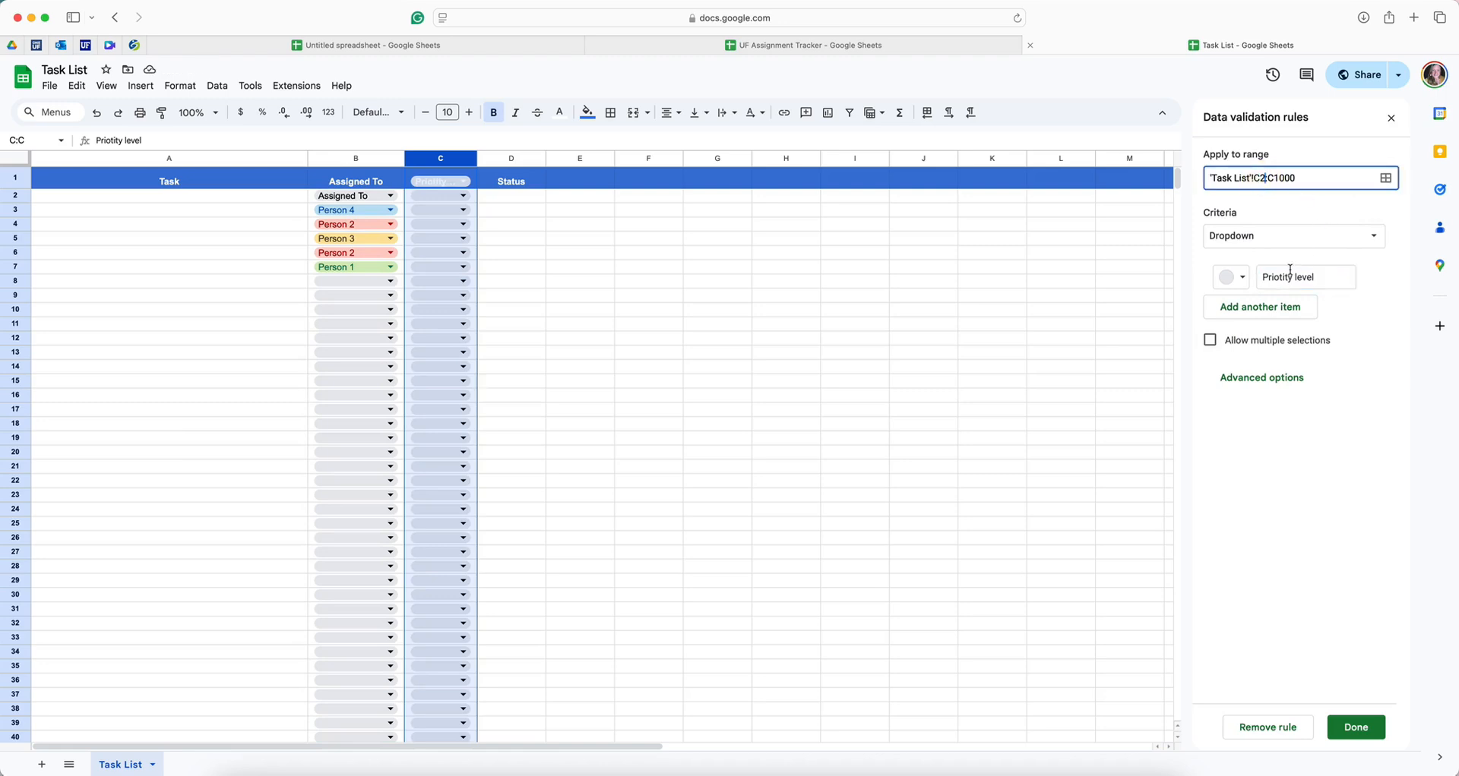
Step: Add a dropdown item named High to the rule and colour it light yellow
left_click(1258, 309)
type("High")
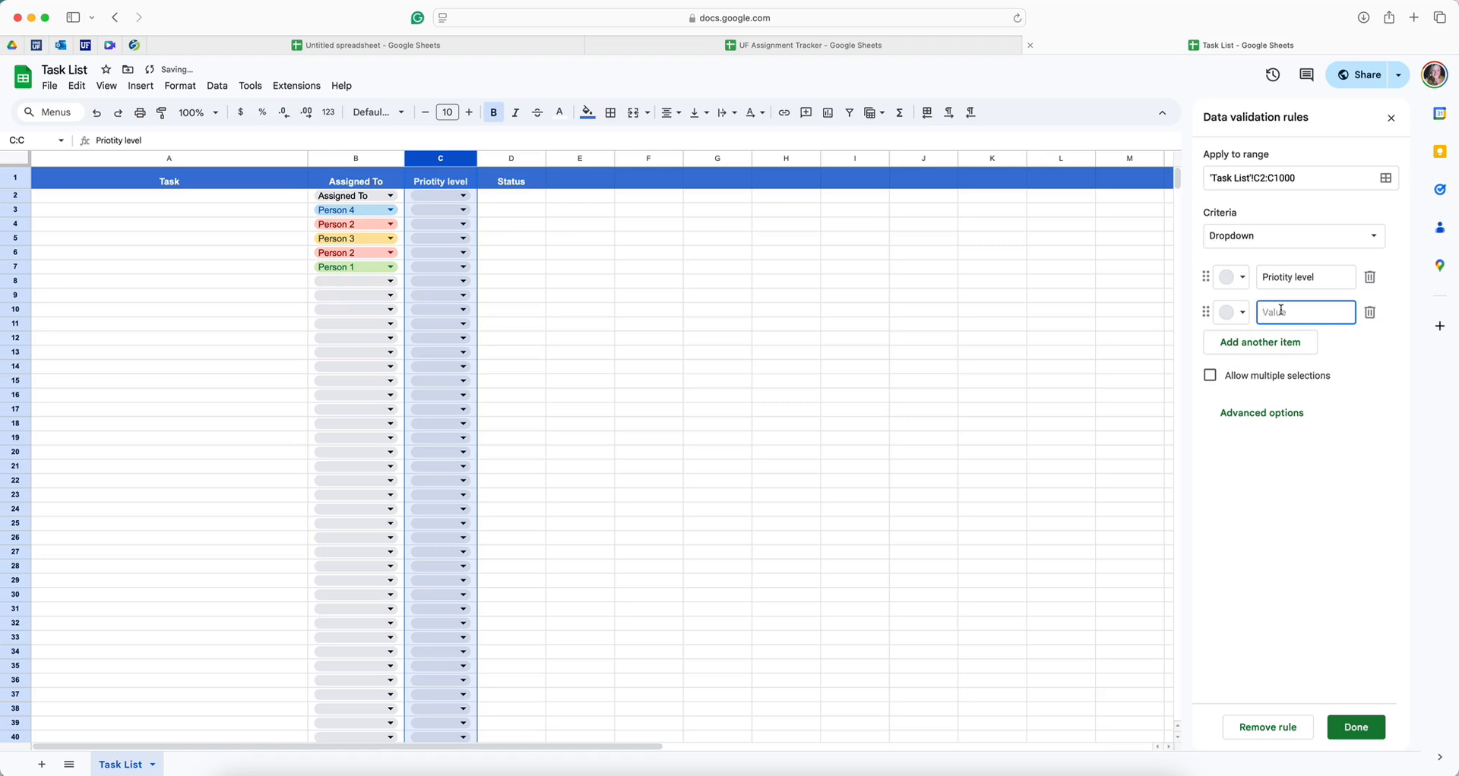
left_click(1242, 312)
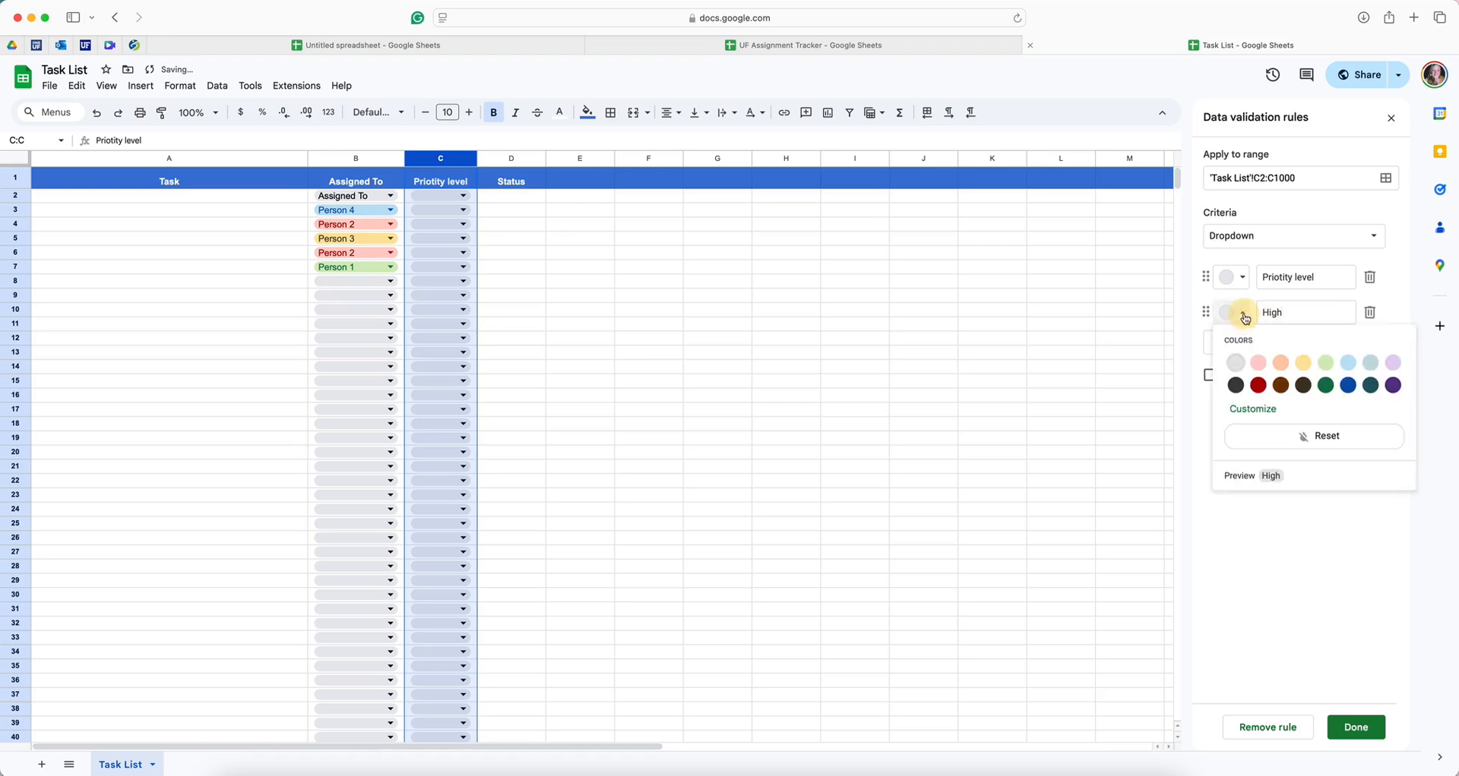
left_click(1302, 368)
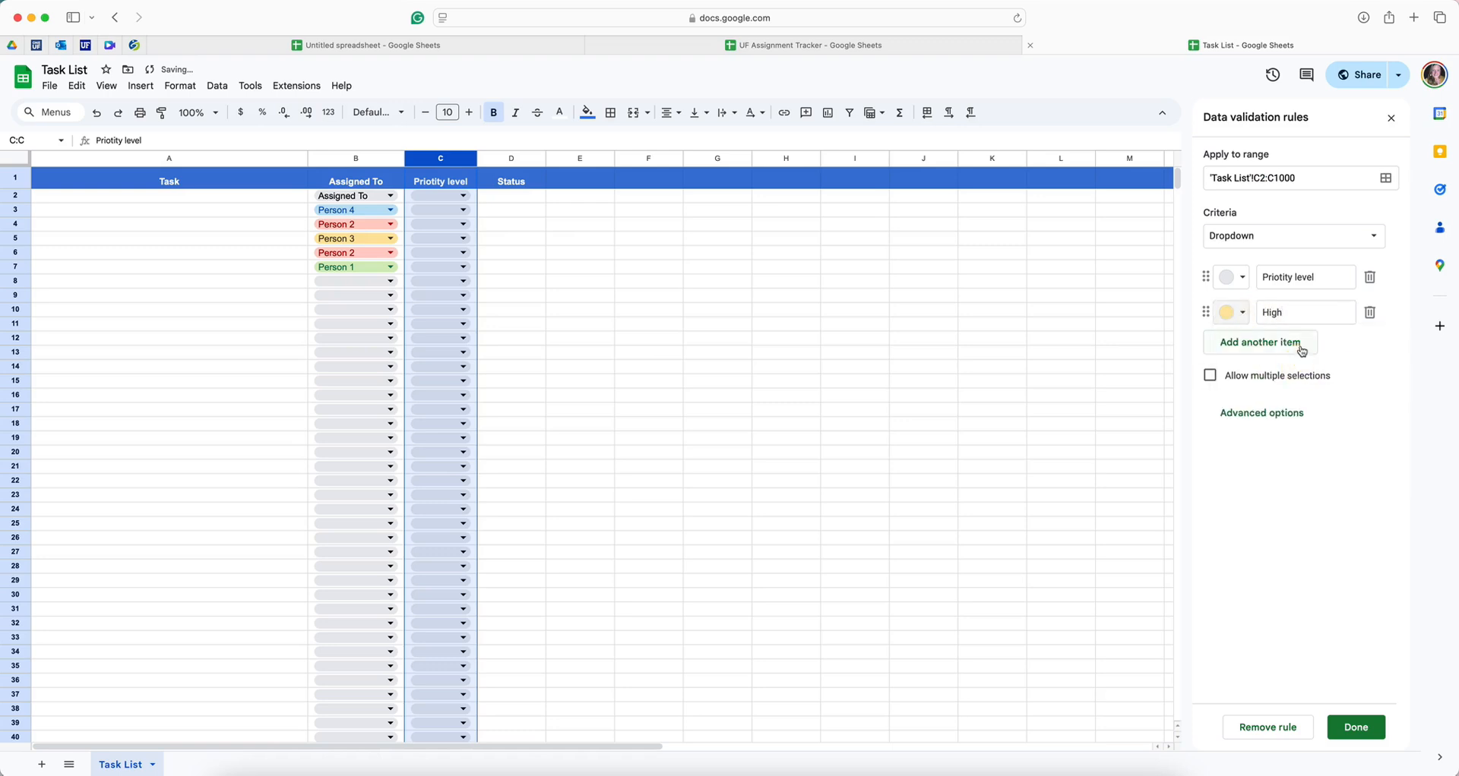
Step: Add the dropdown items Medium in light orange and Low in light blue, and save the validation rule
left_click(1298, 341)
type("Medium")
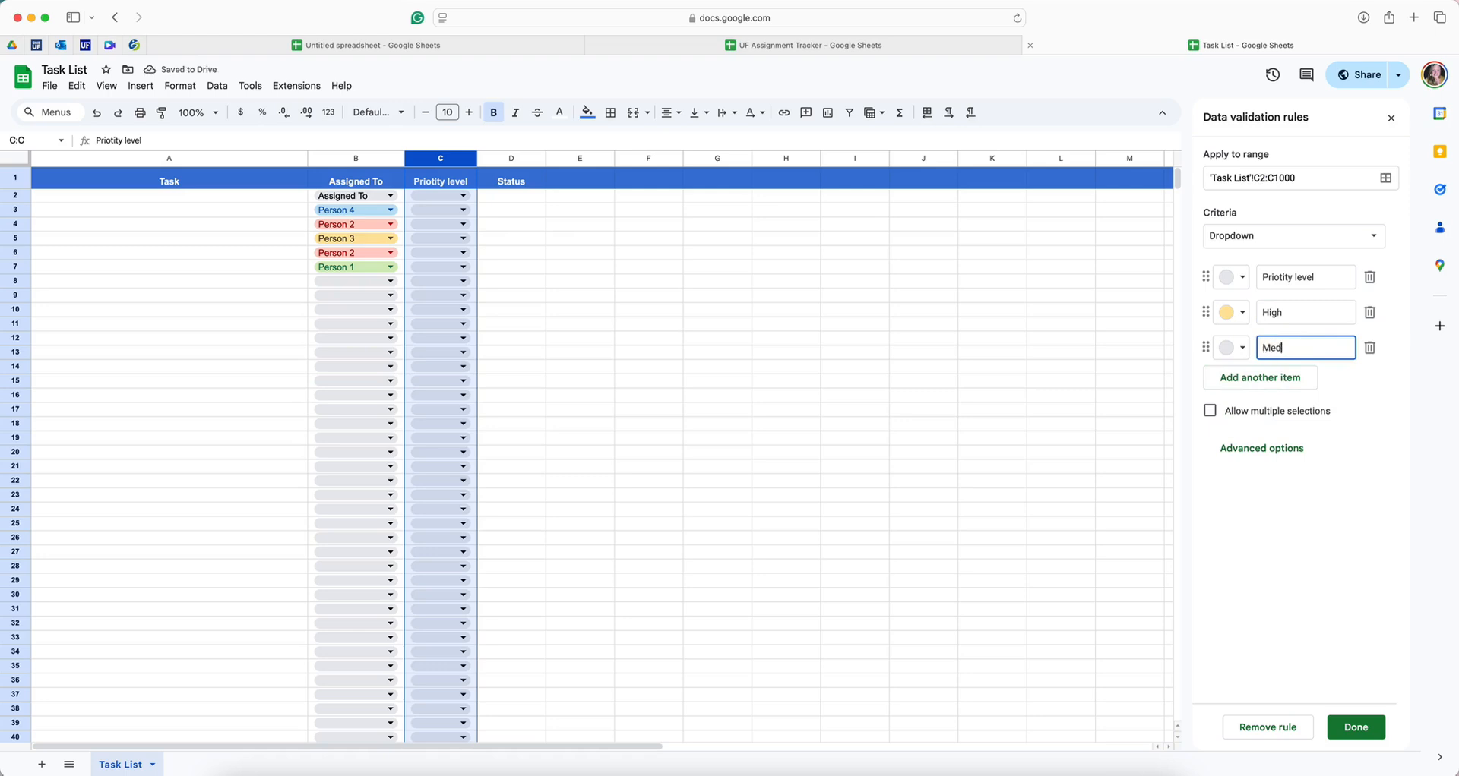
key("Return")
type("Low")
left_click(1244, 385)
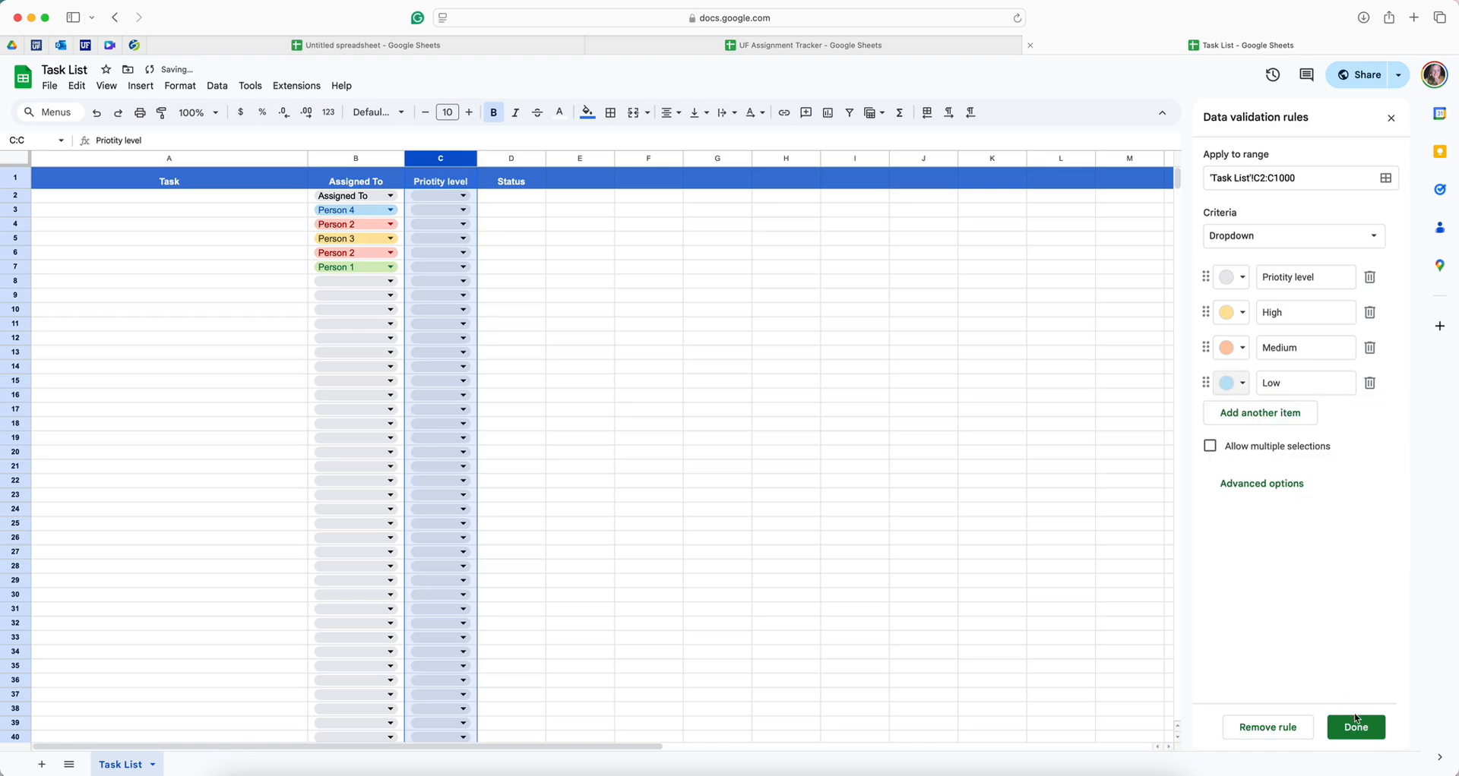
left_click(1355, 727)
Step: Check the dropdown options in C2 without choosing one, and close the data validation rules
left_click(463, 196)
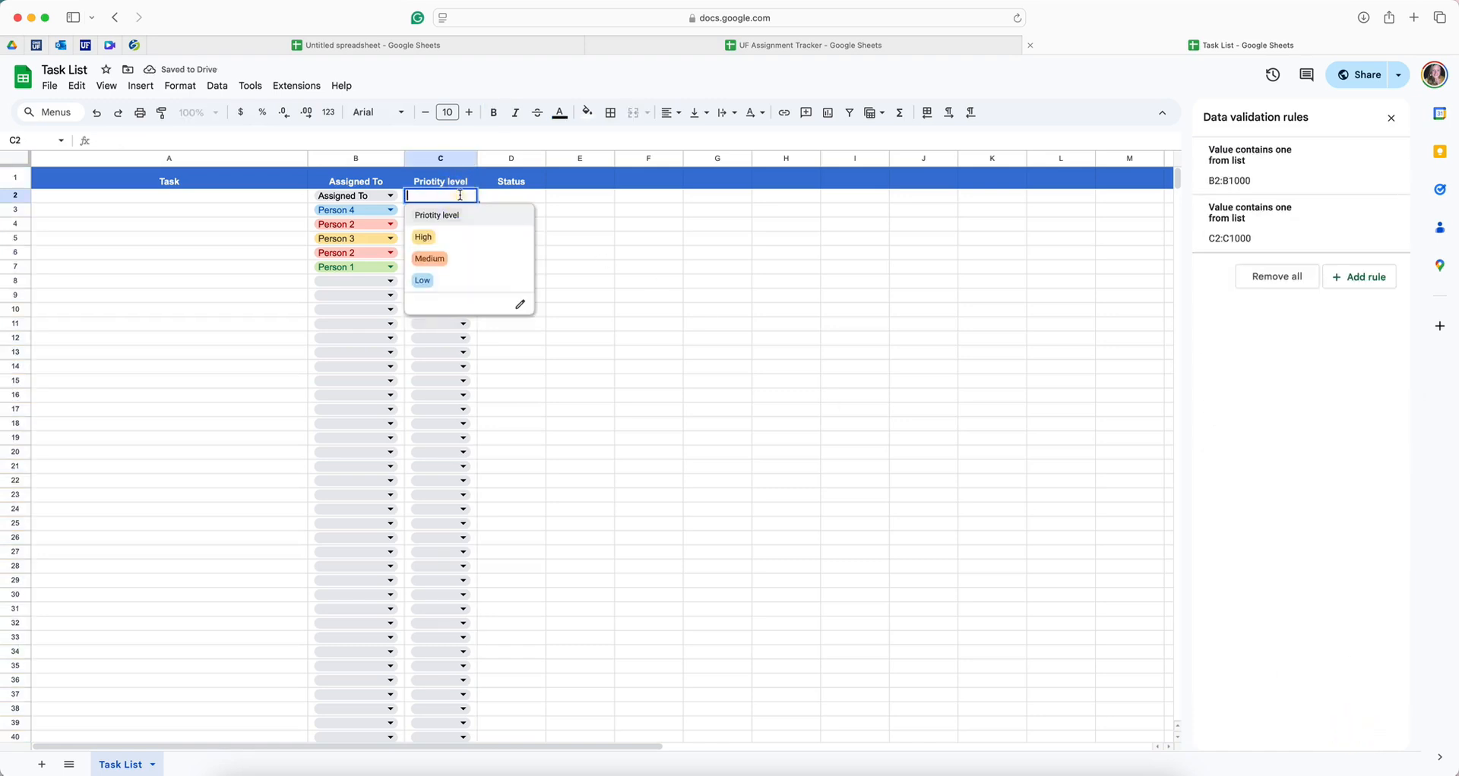
left_click(598, 342)
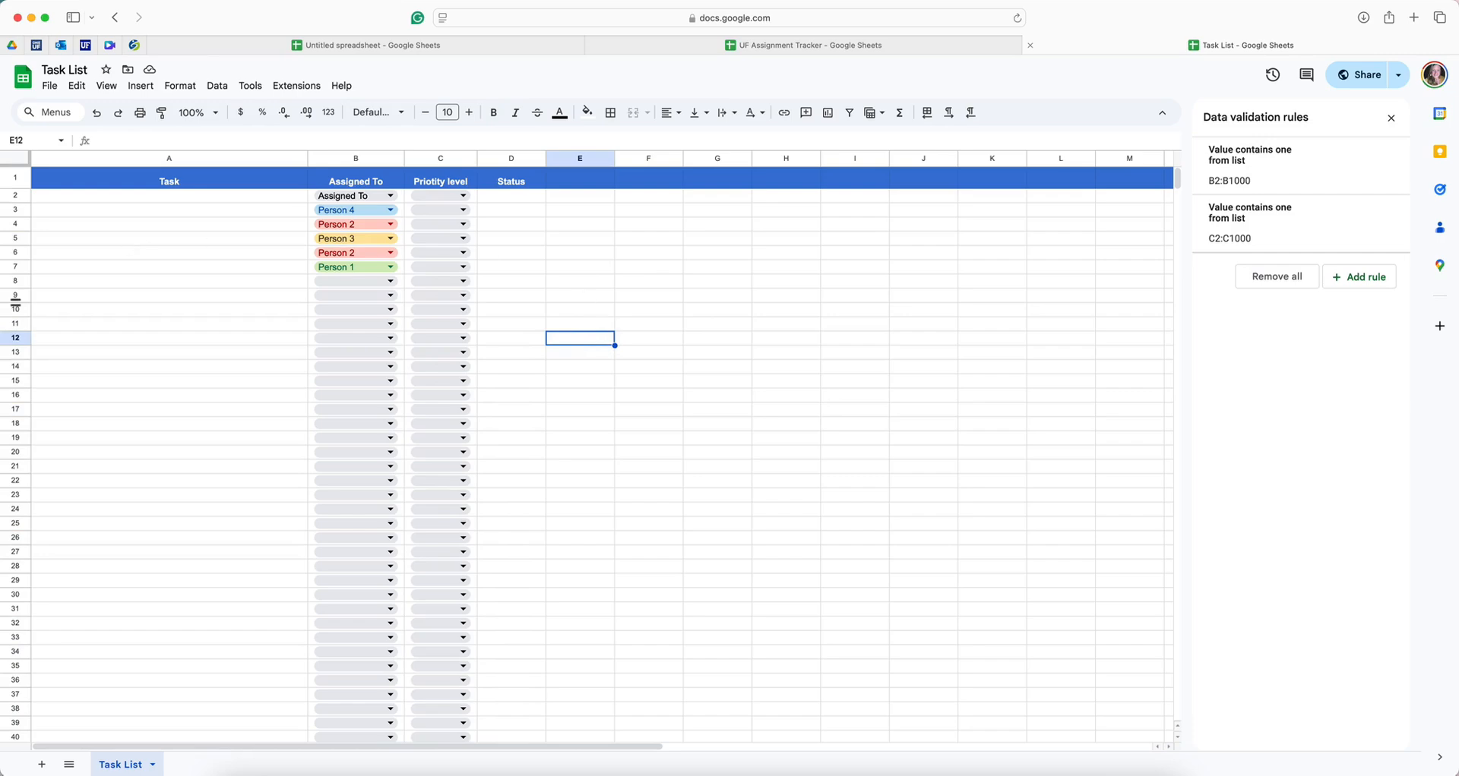
key("ctrl+super+c")
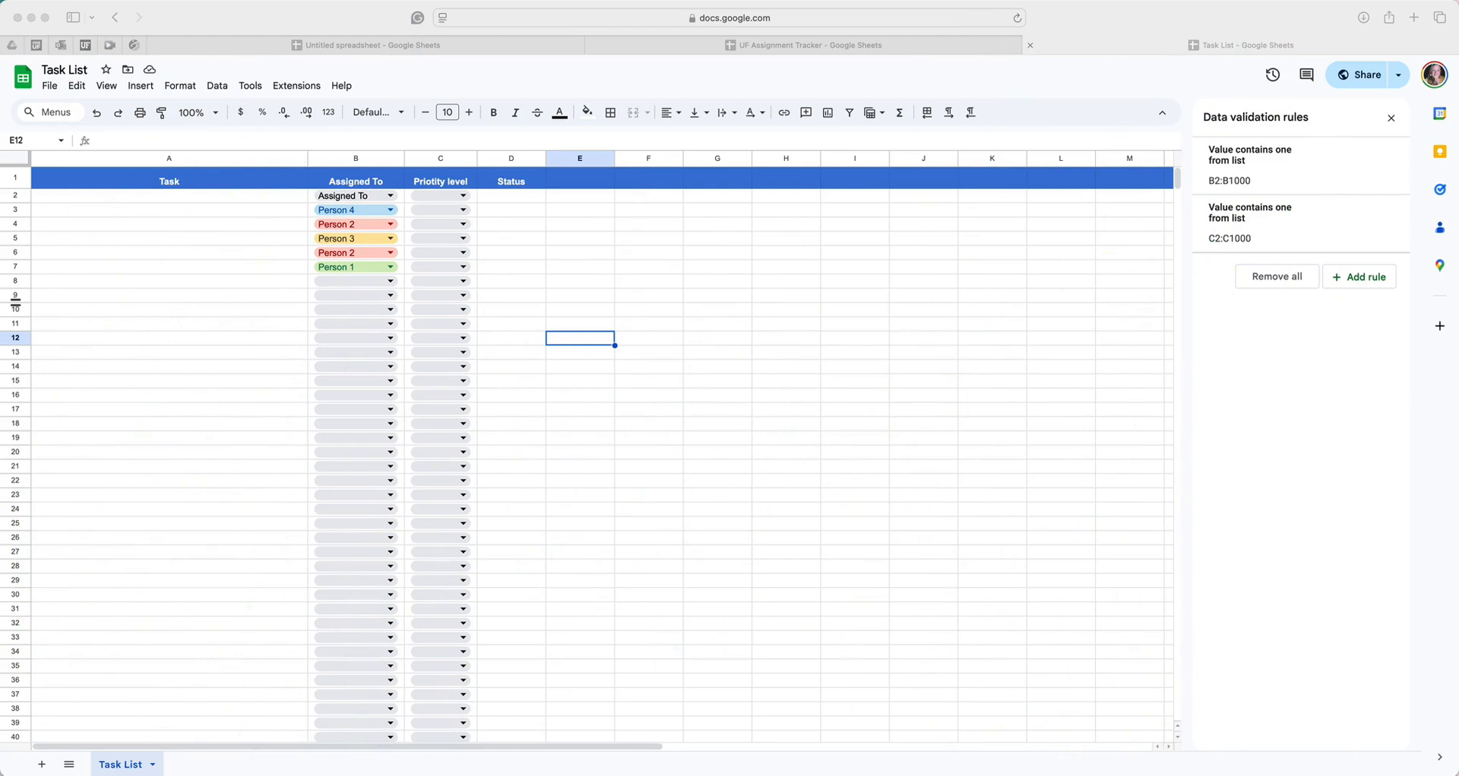
left_click(1391, 119)
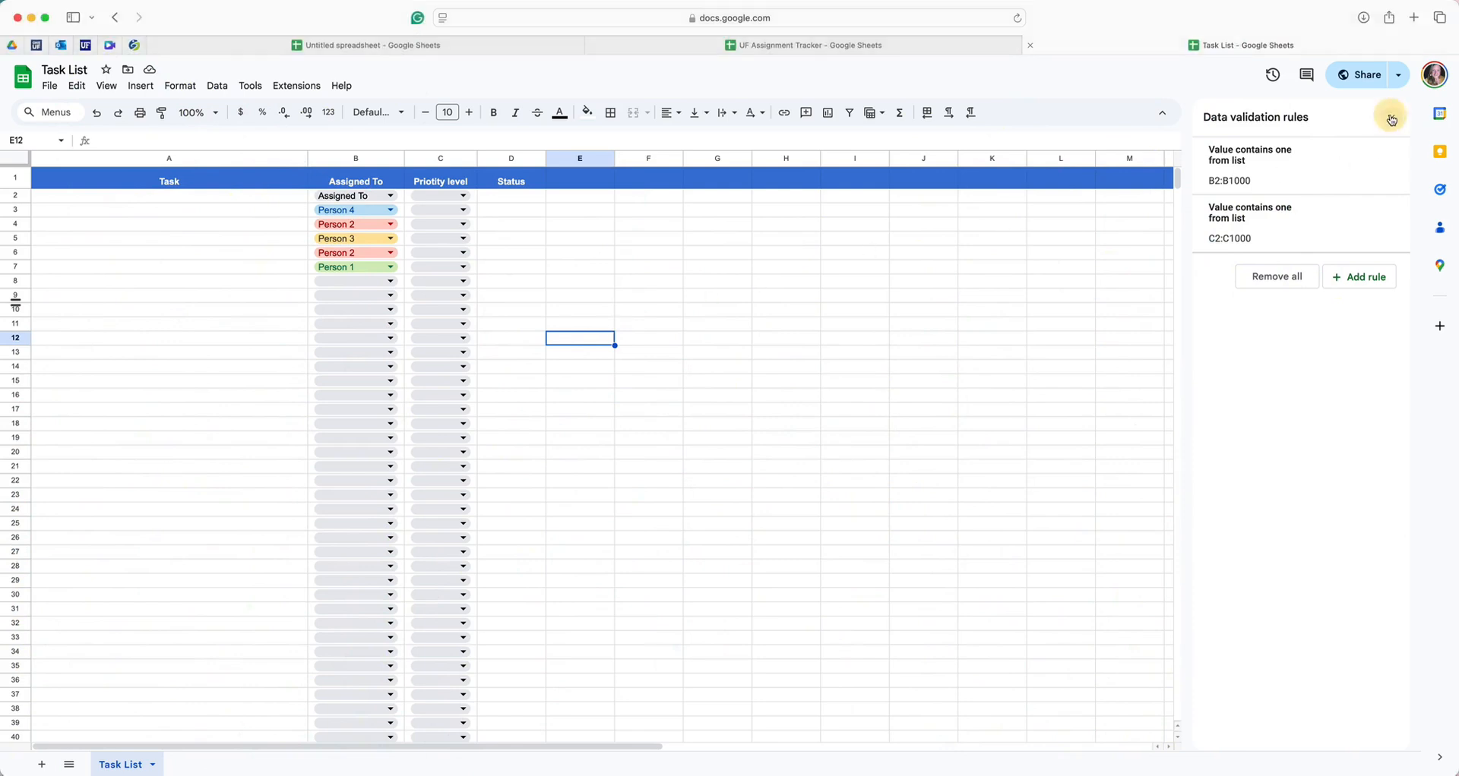